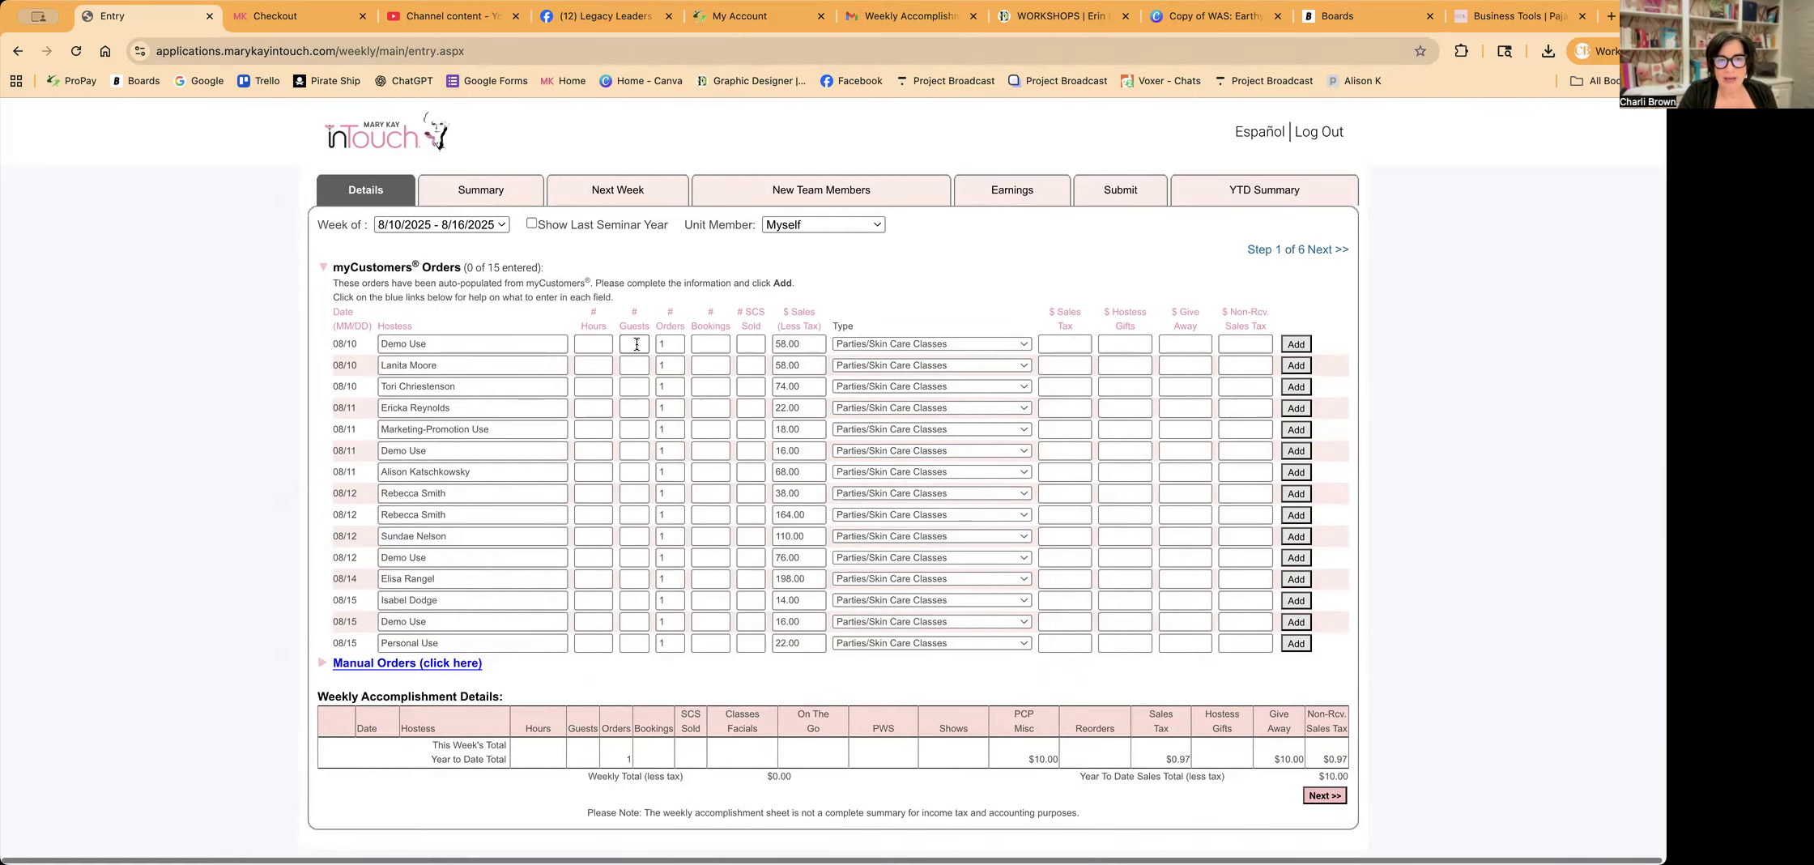
# Classify the 08/10 Demo Use order as PCP / Miscellaneous
pyautogui.click(662, 343)
pyautogui.write('1')
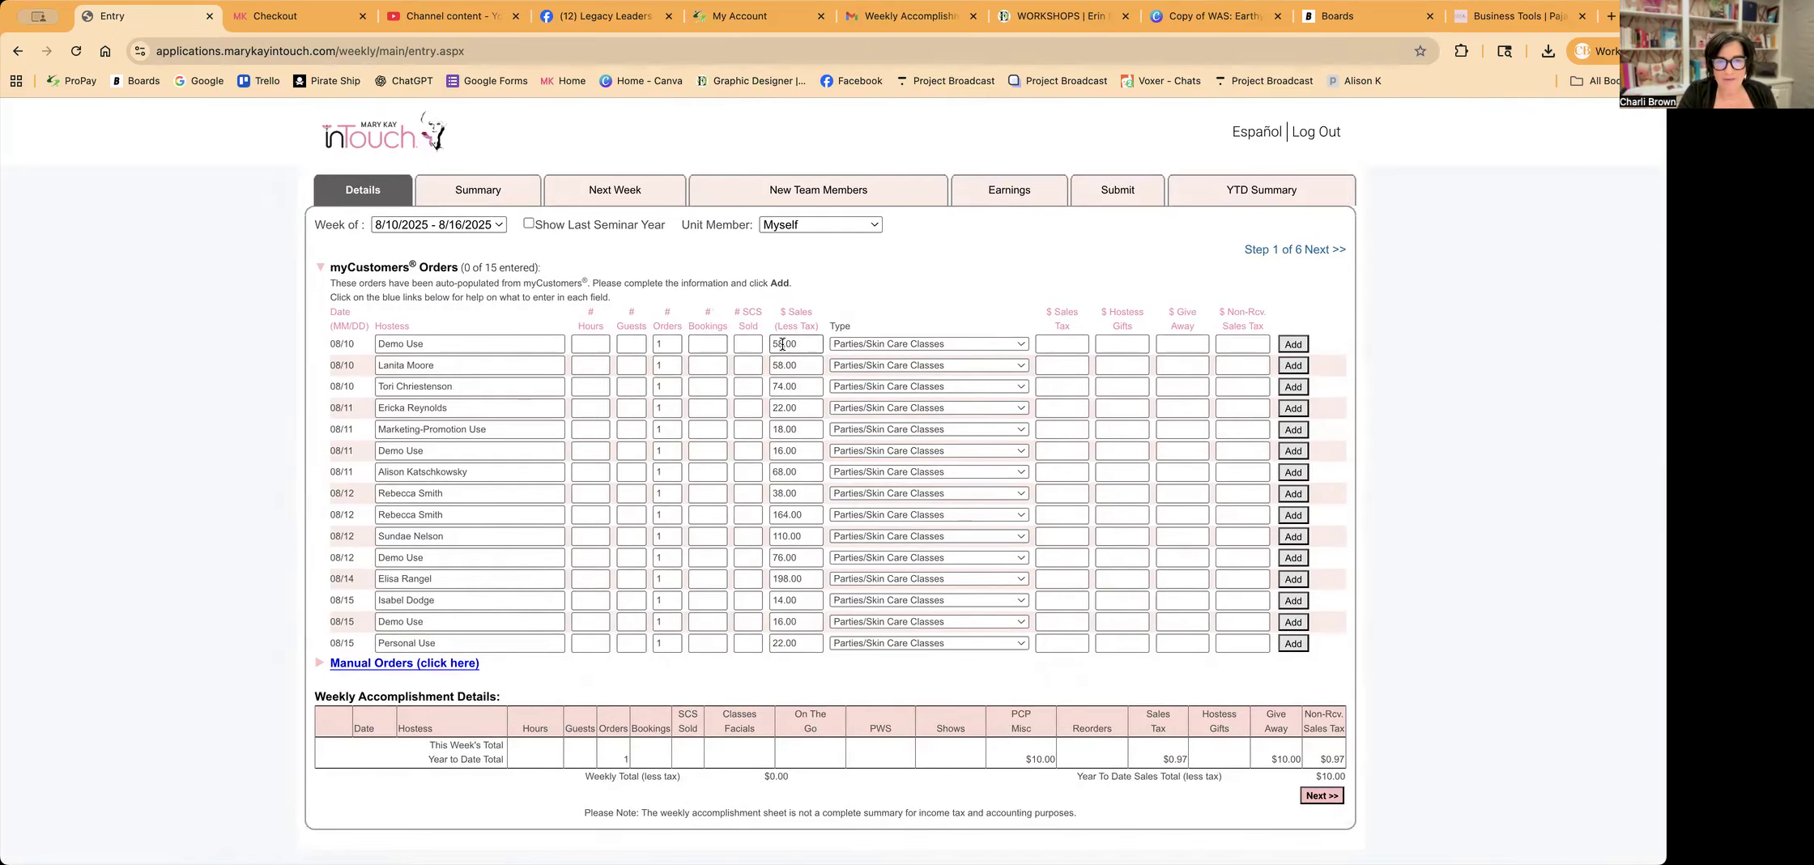
pyautogui.click(962, 345)
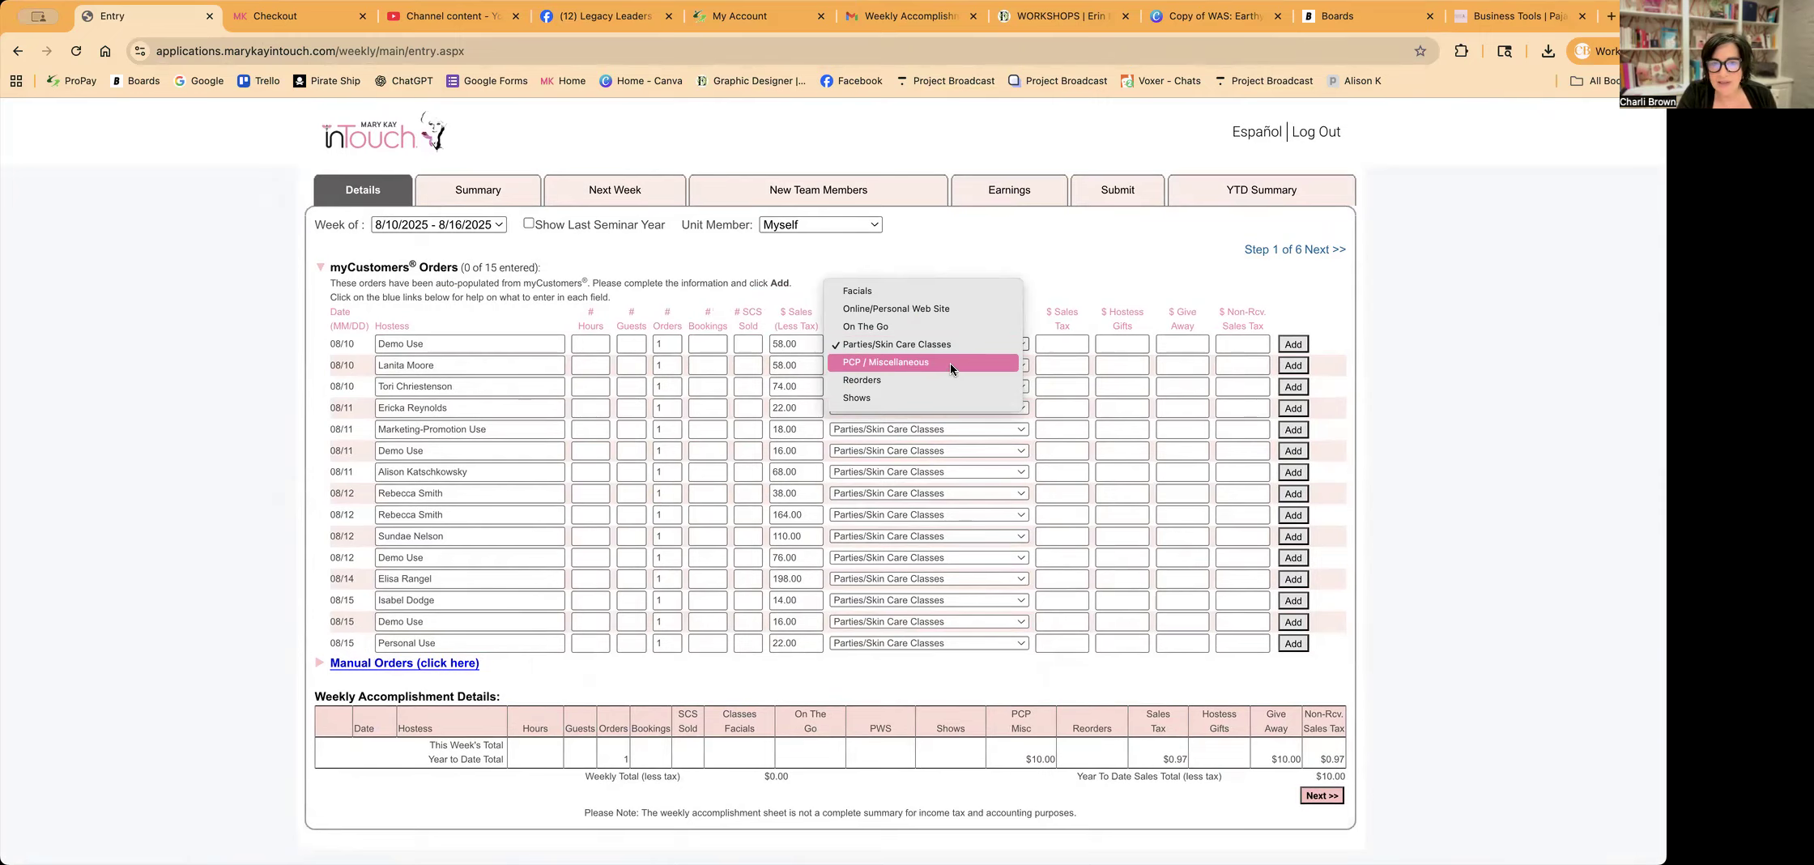
pyautogui.click(949, 361)
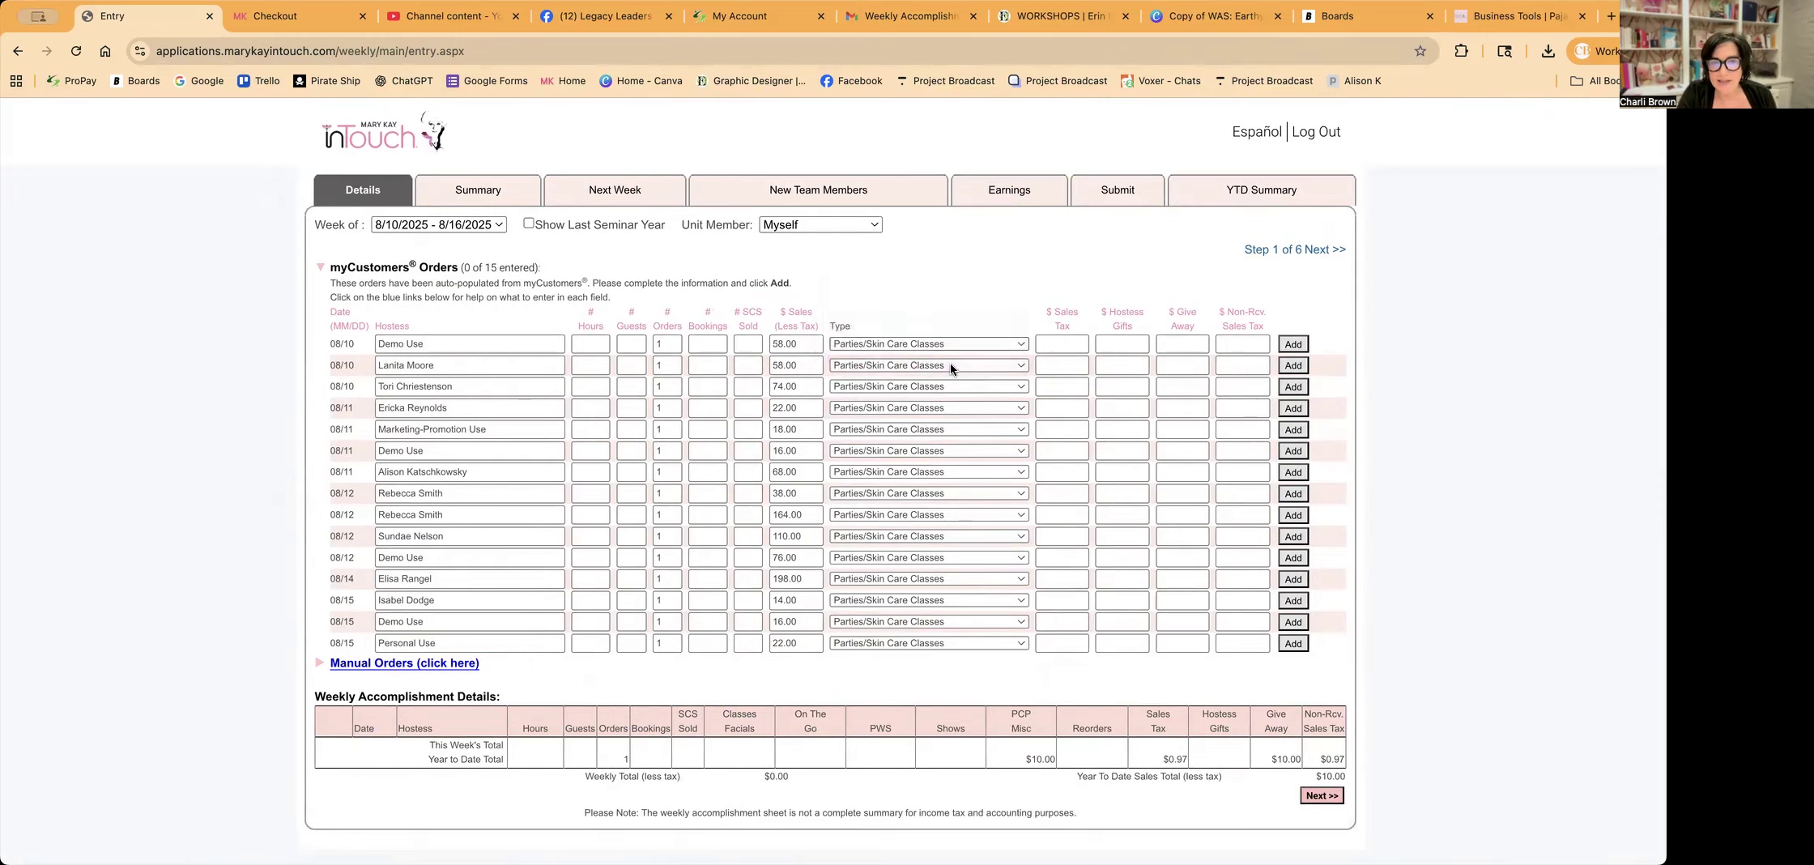
# Enter 5.66 as the non-received sales tax for the 08/10 Demo Use order and add it to the weekly details
pyautogui.click(1060, 349)
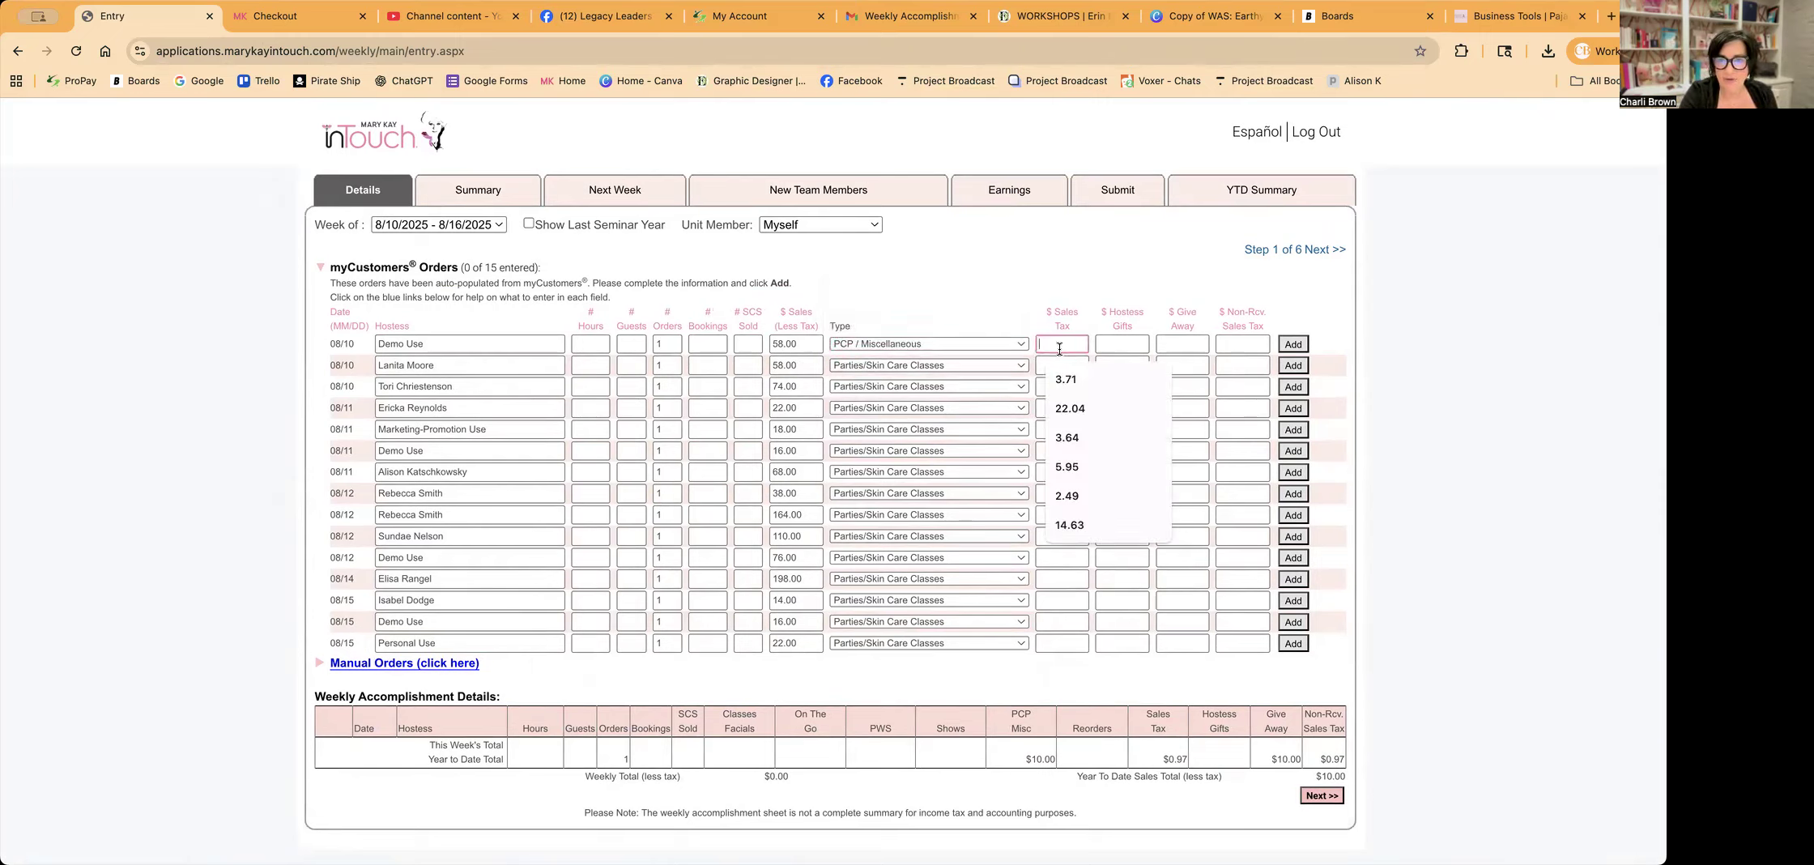
pyautogui.click(1243, 346)
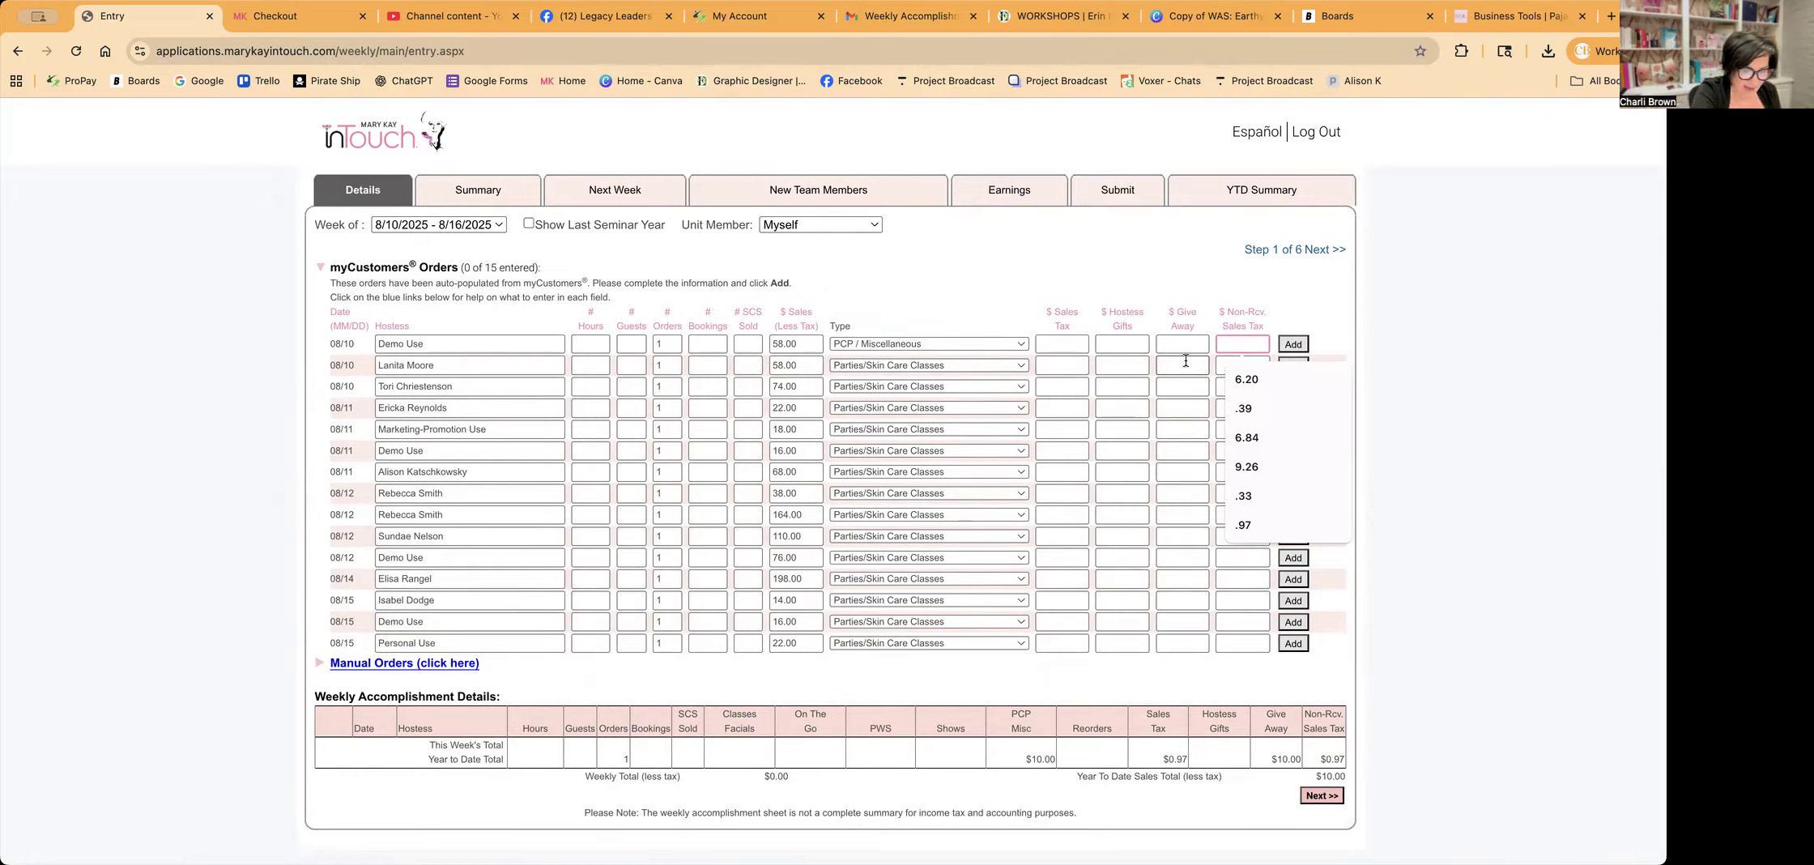
pyautogui.write('51.66')
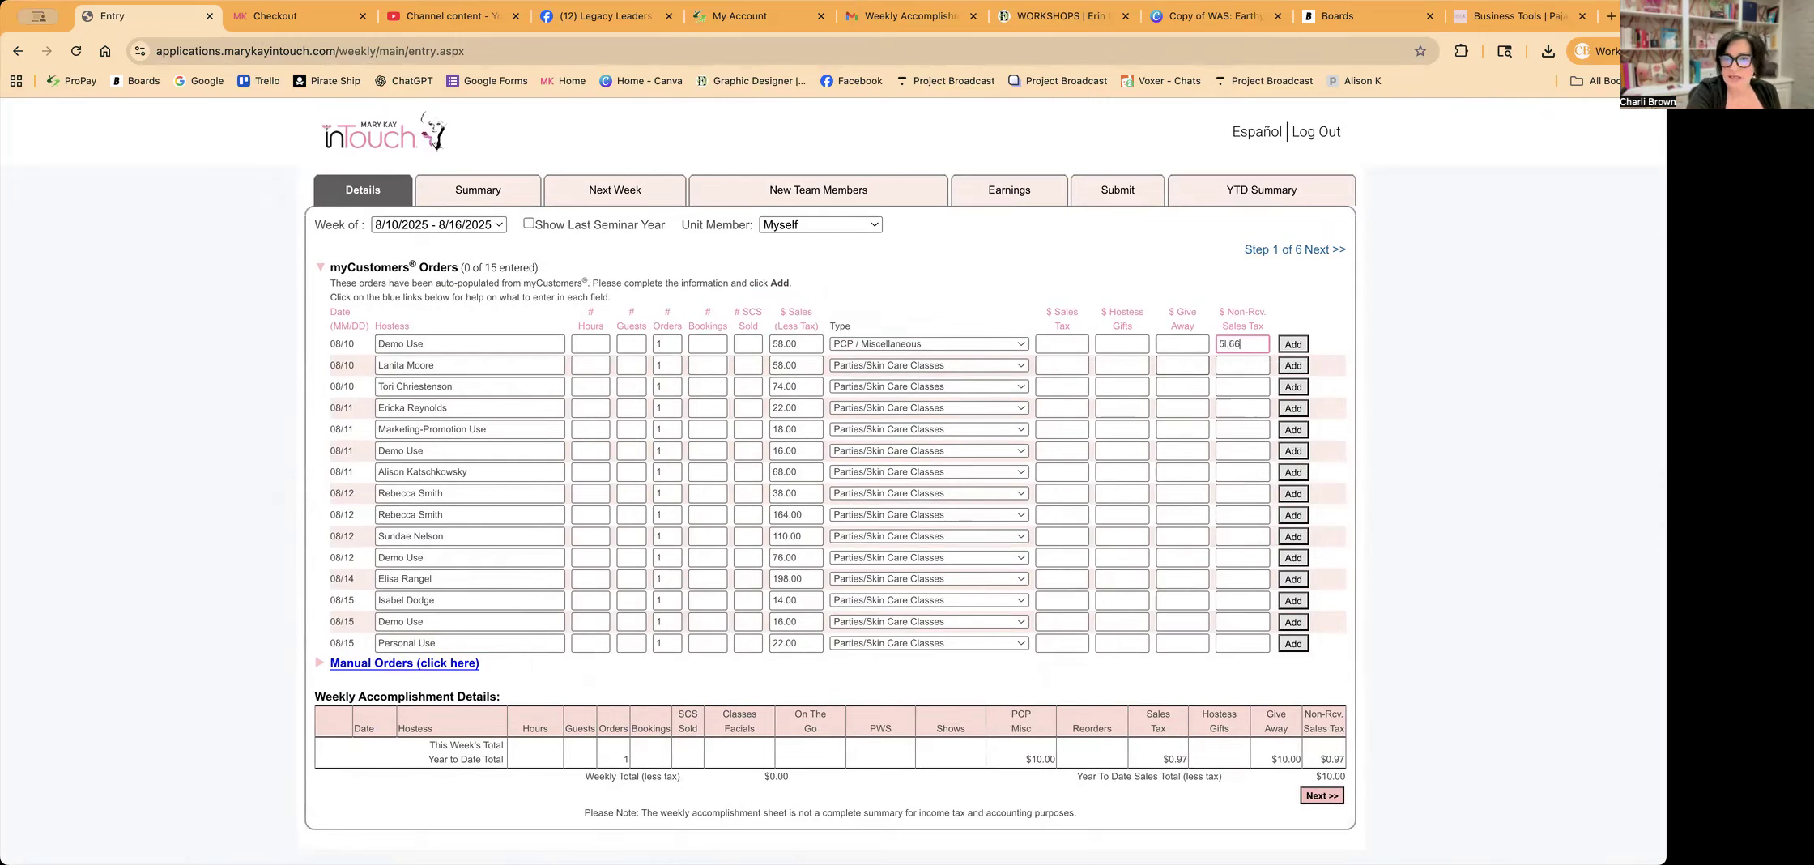
pyautogui.press('BackSpace')
pyautogui.press('BackSpace')
pyautogui.press('BackSpace')
pyautogui.press('BackSpace')
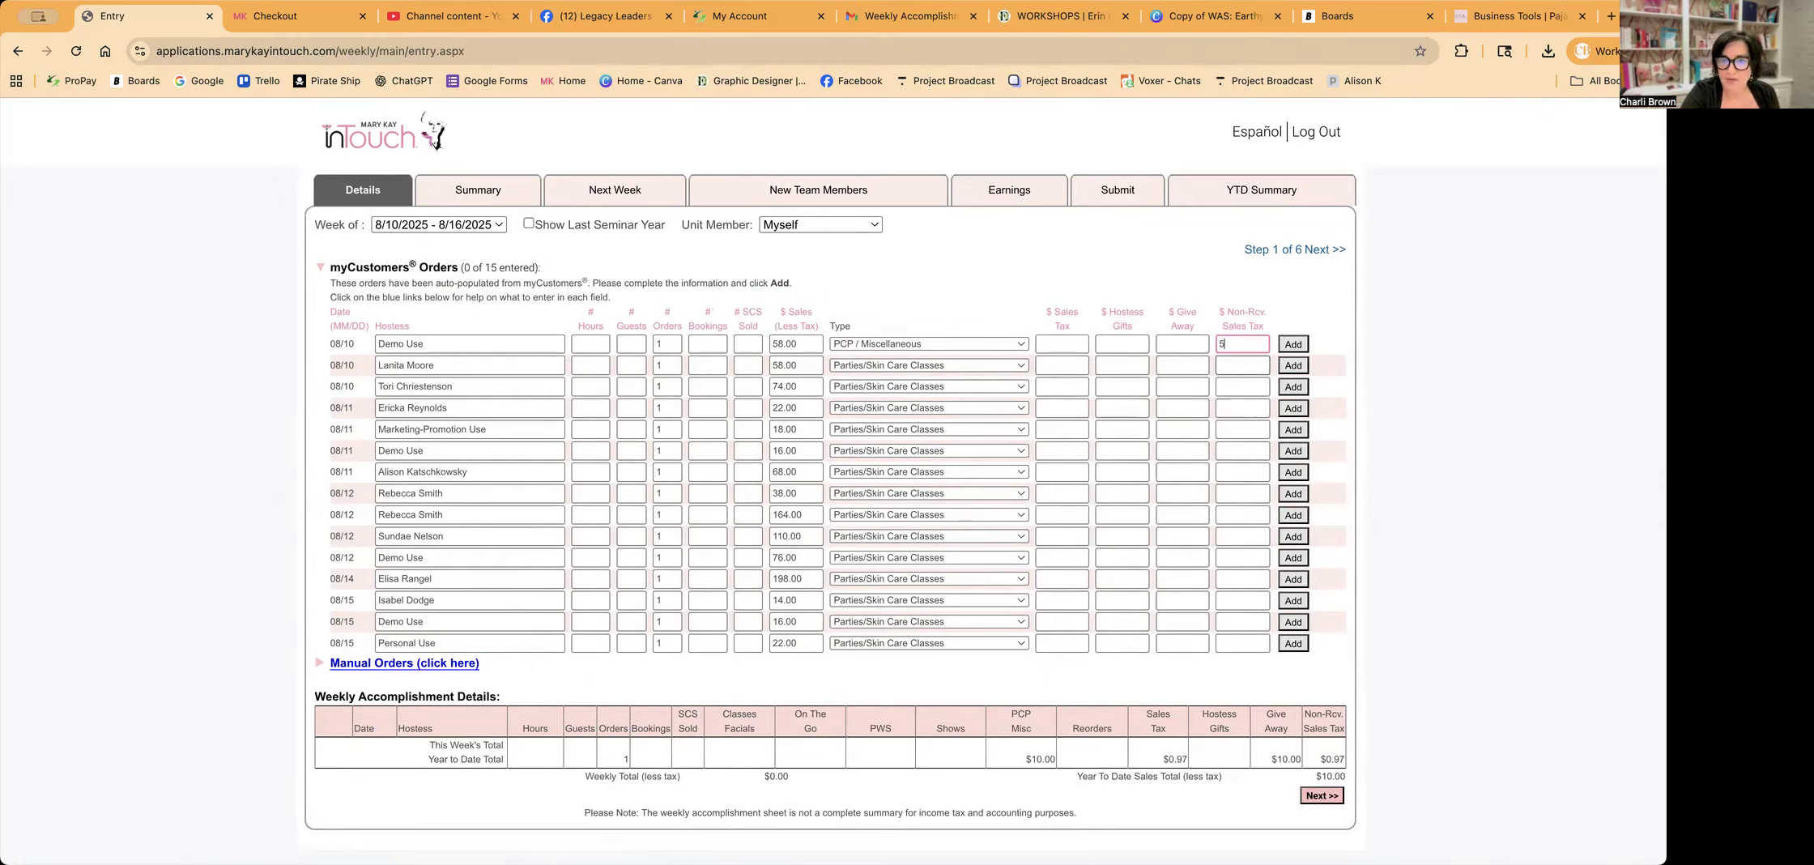
pyautogui.write('.66')
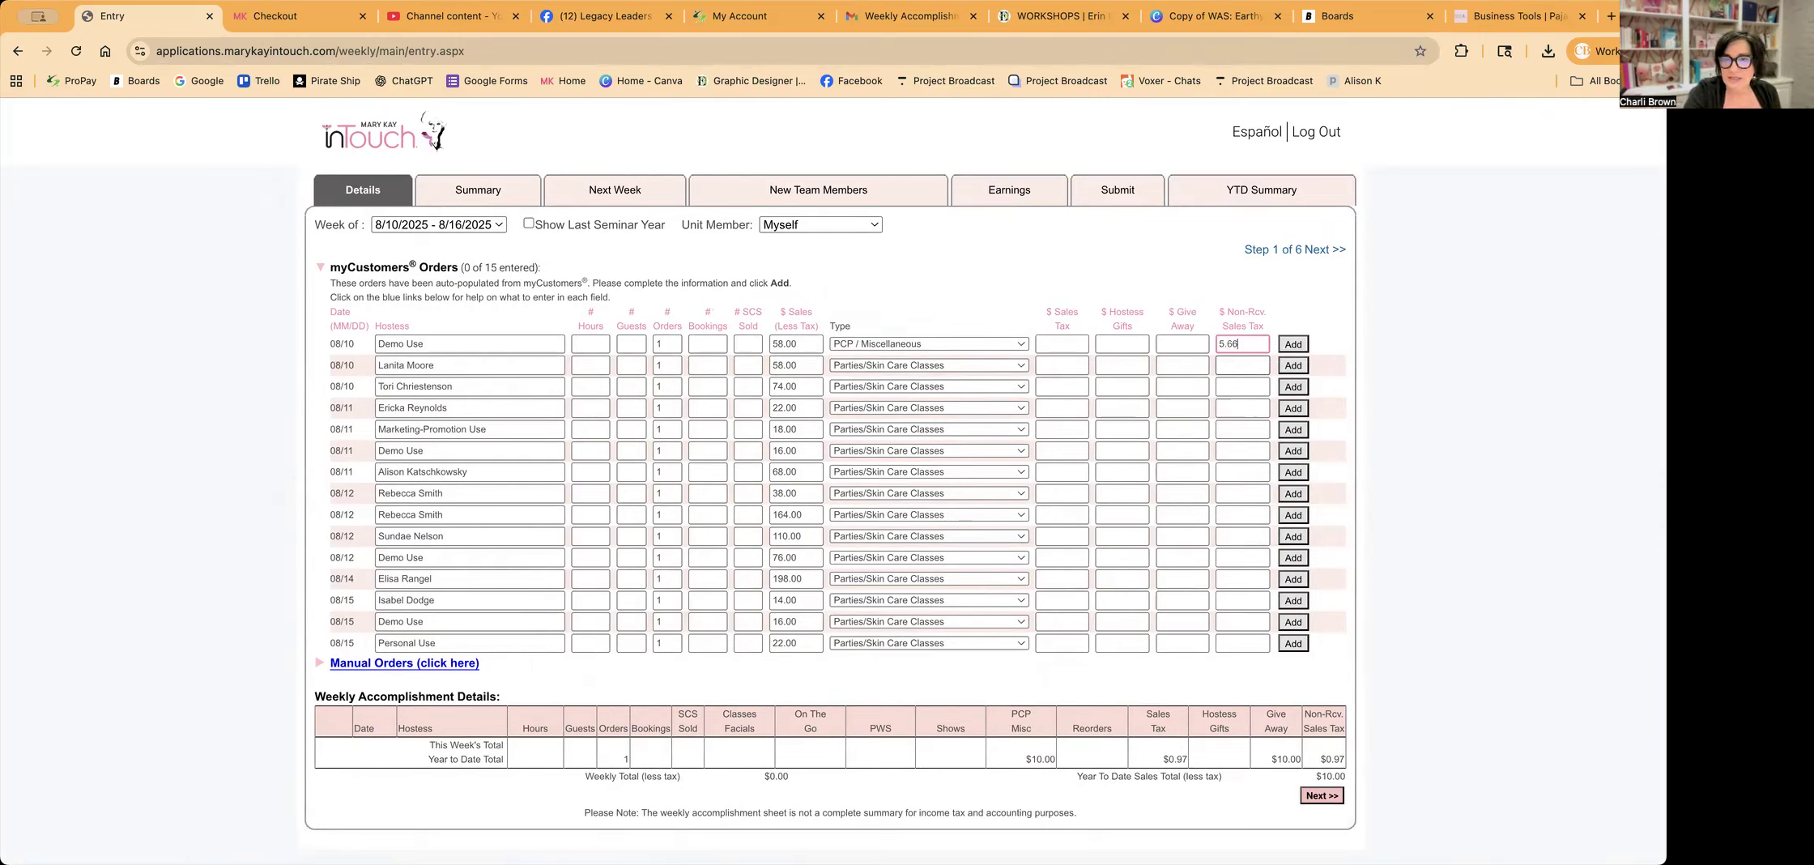
pyautogui.click(1290, 345)
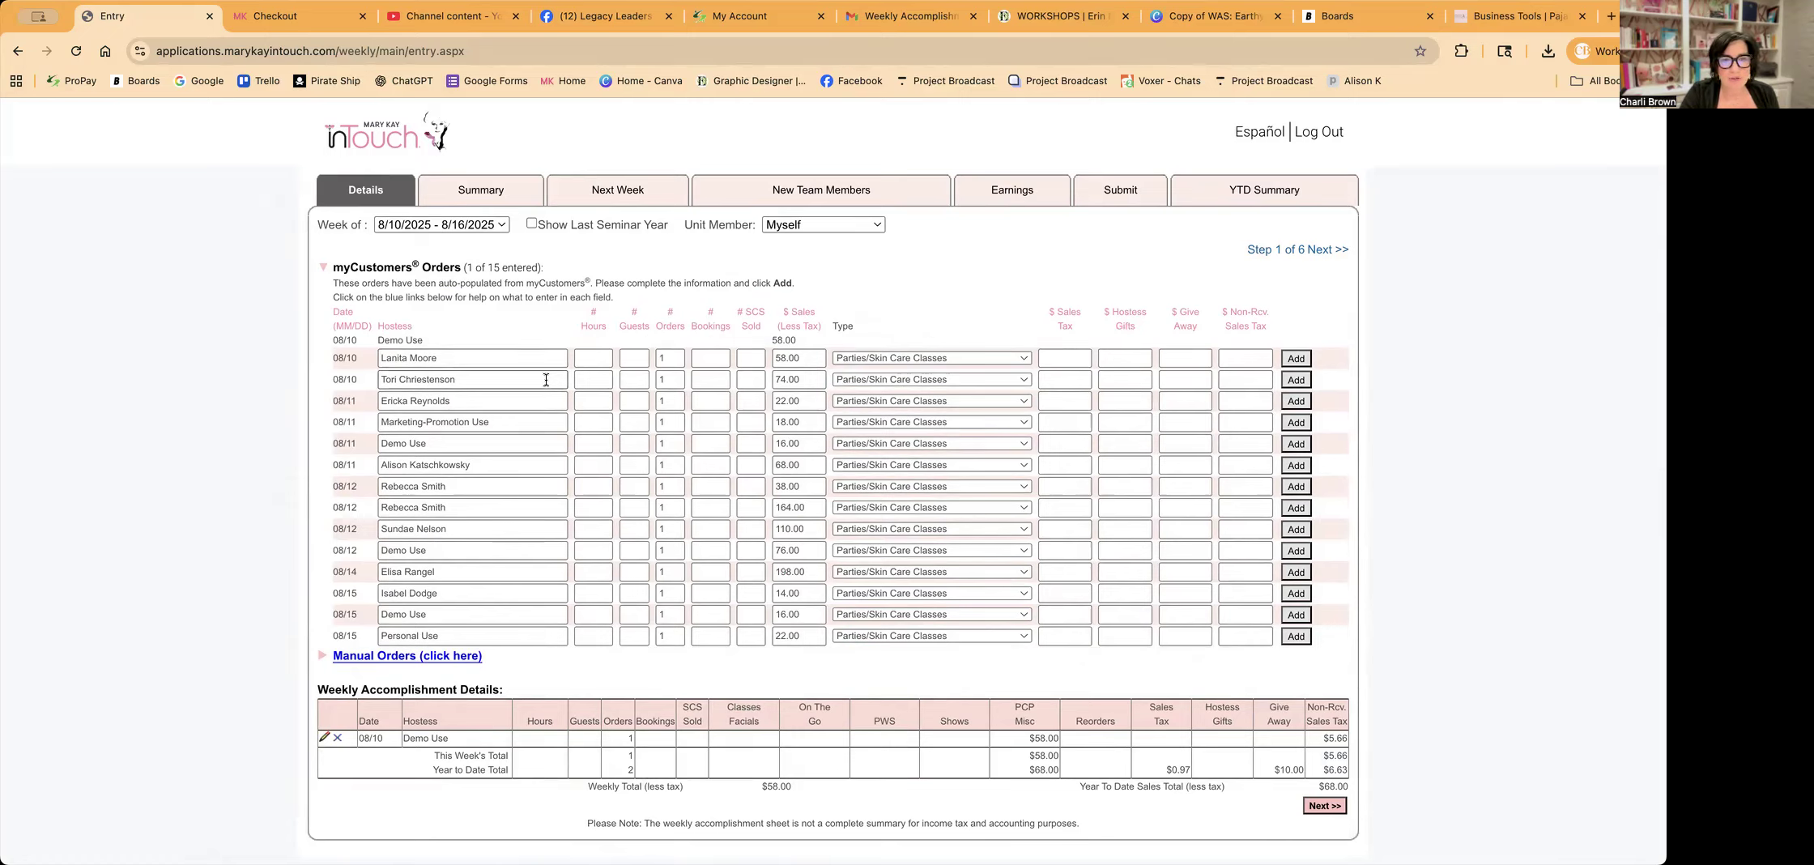
# Set the hours to .25 and the type to Reorders for the 08/10 customer order with 74.00 in sales
pyautogui.click(593, 379)
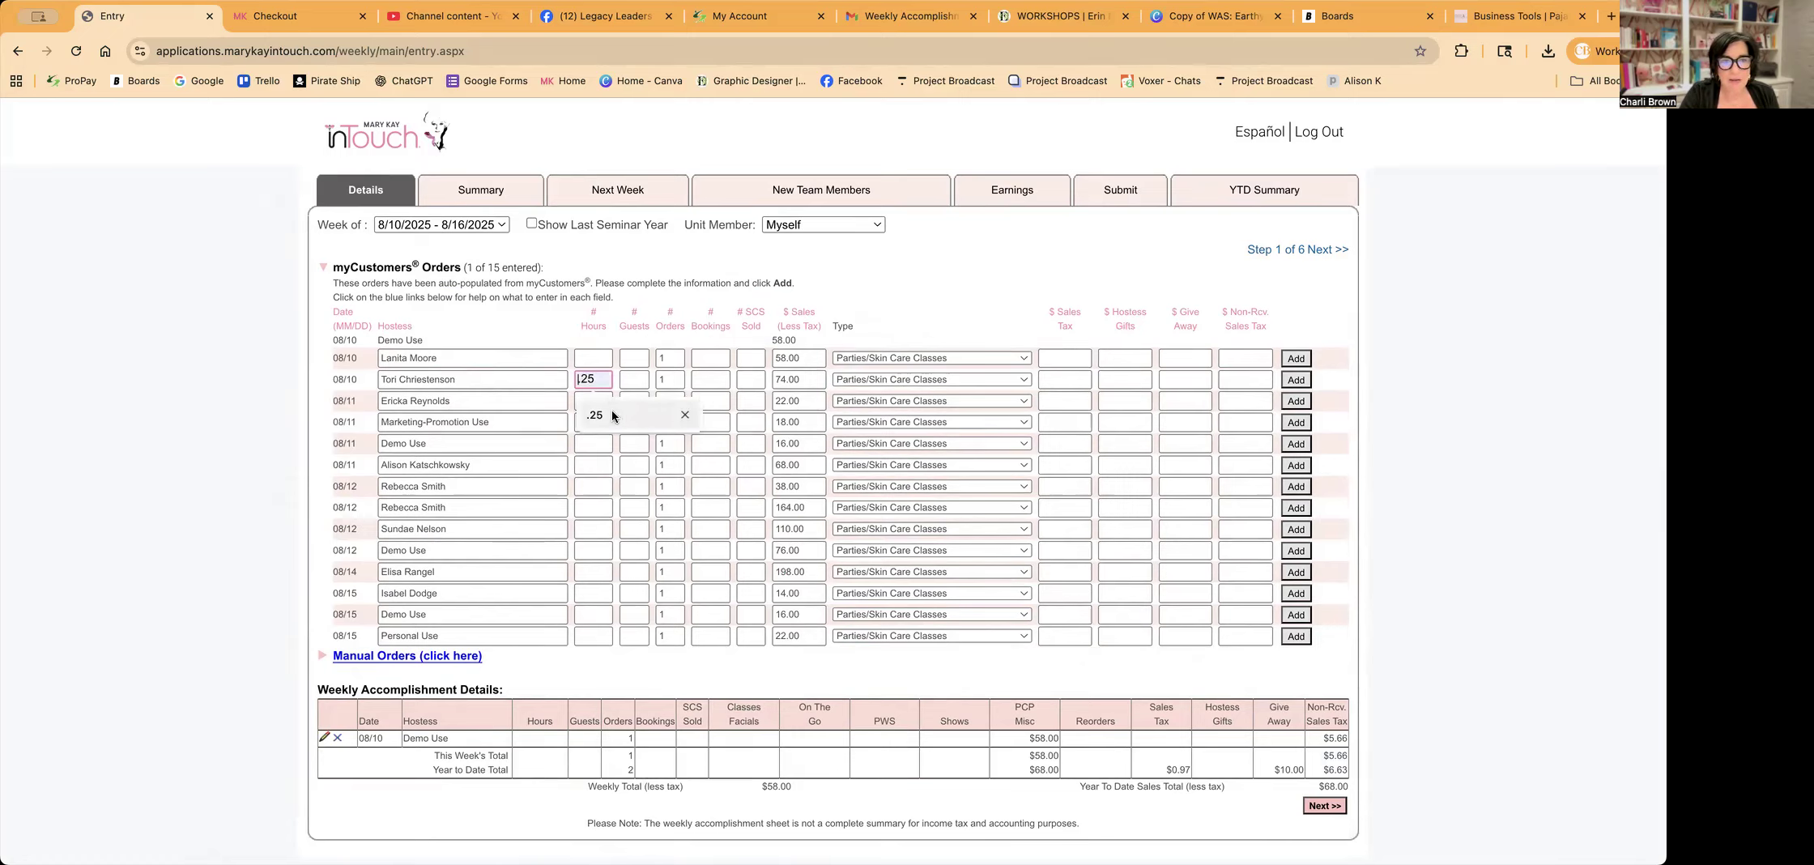
pyautogui.click(609, 414)
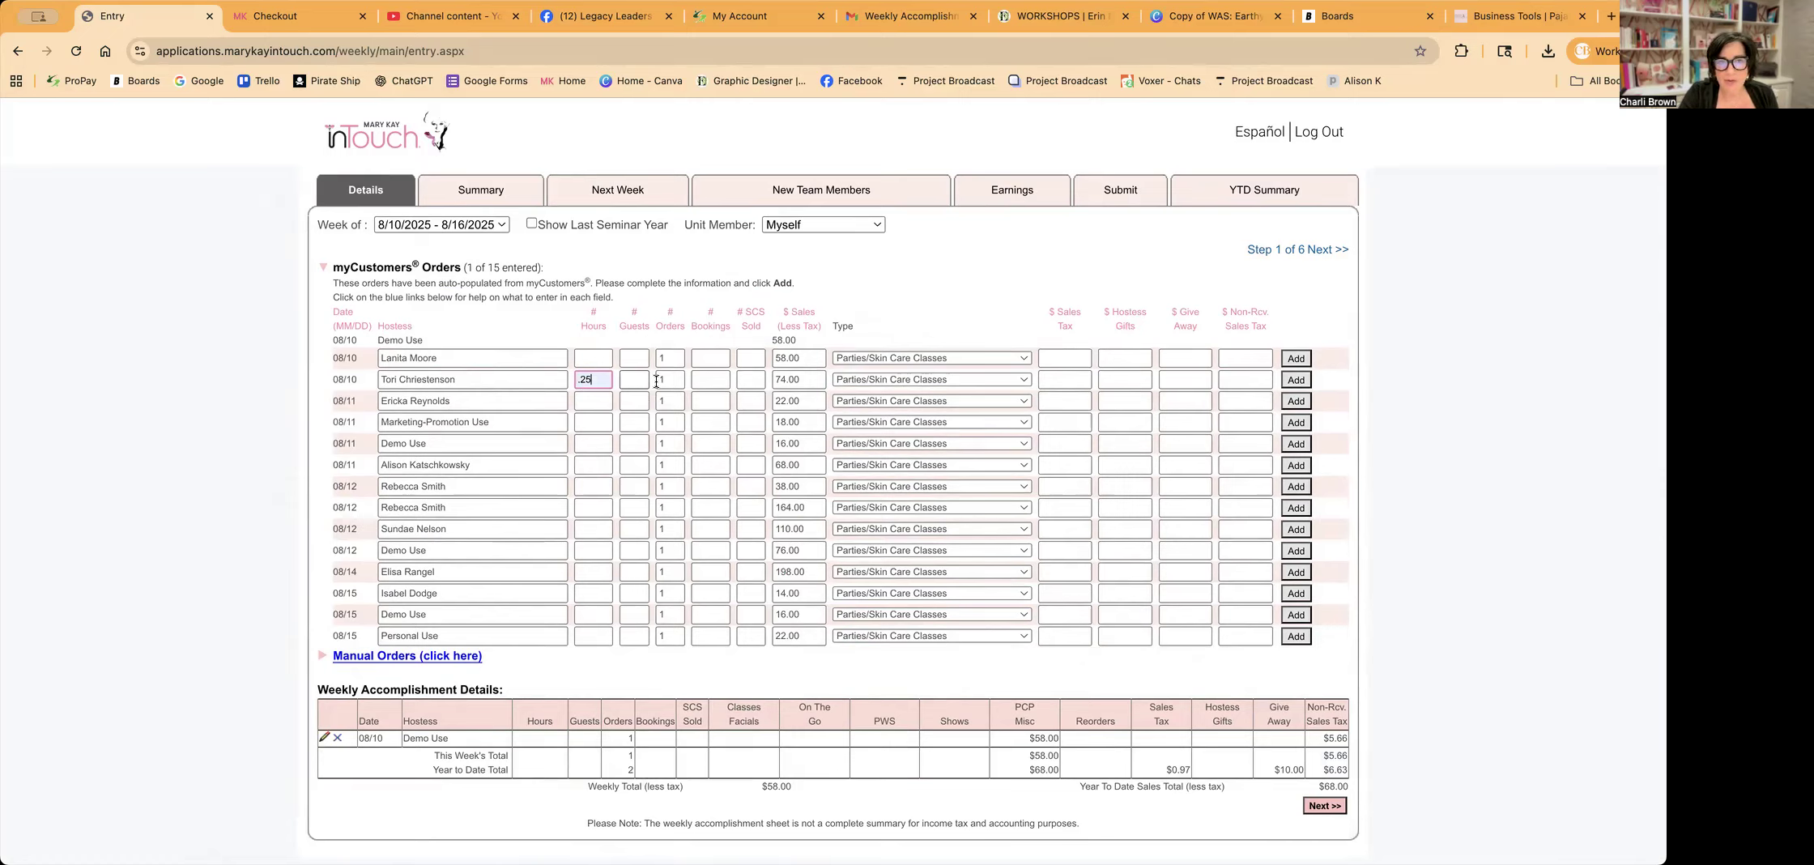
pyautogui.click(909, 379)
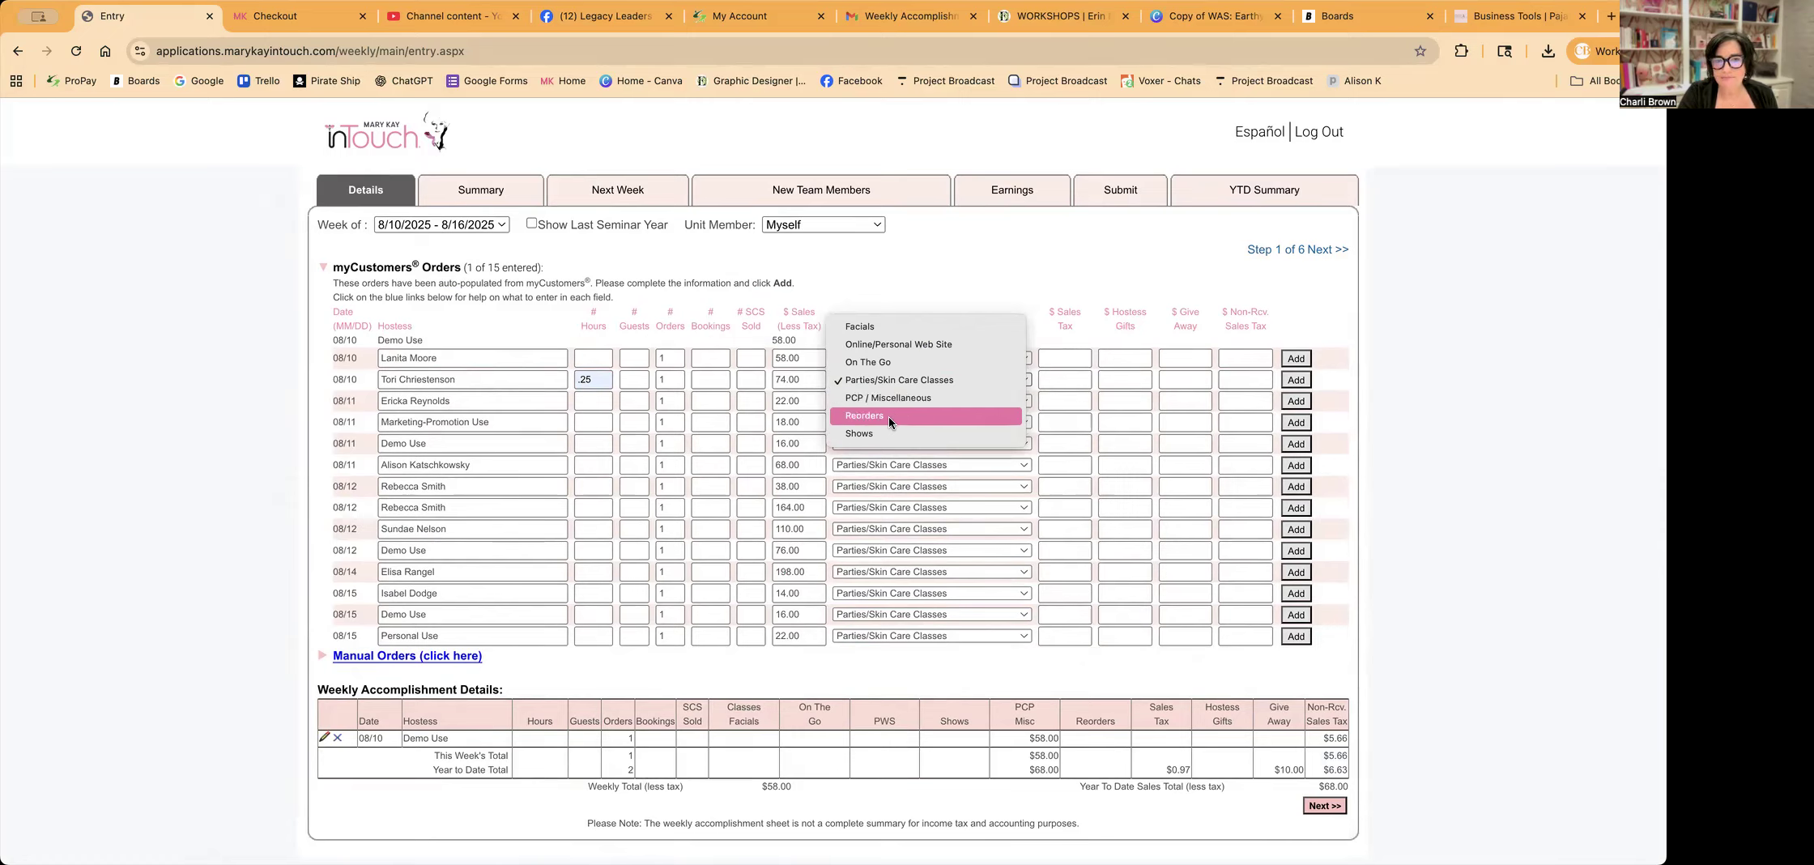
pyautogui.click(889, 415)
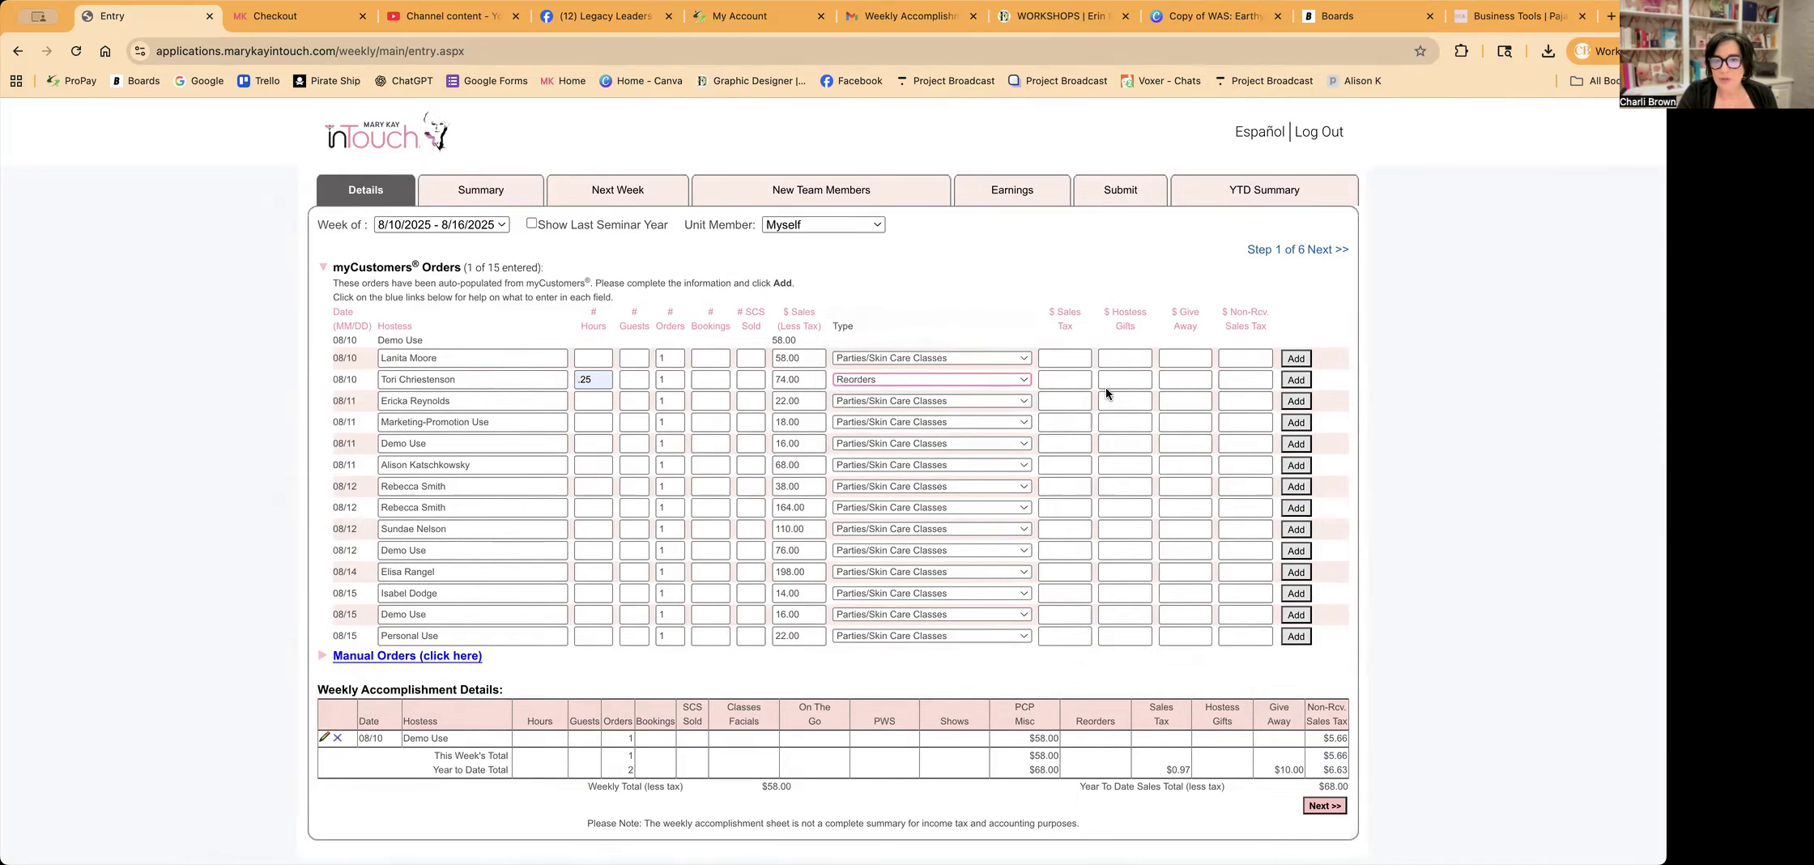
# Enter 7.22 as the sales tax on the 74.00 reorder, leaving its hostess gifts, give away and non-received tax blank
pyautogui.hscroll(1, 1067, 381)
pyautogui.click(1059, 382)
pyautogui.click(1060, 382)
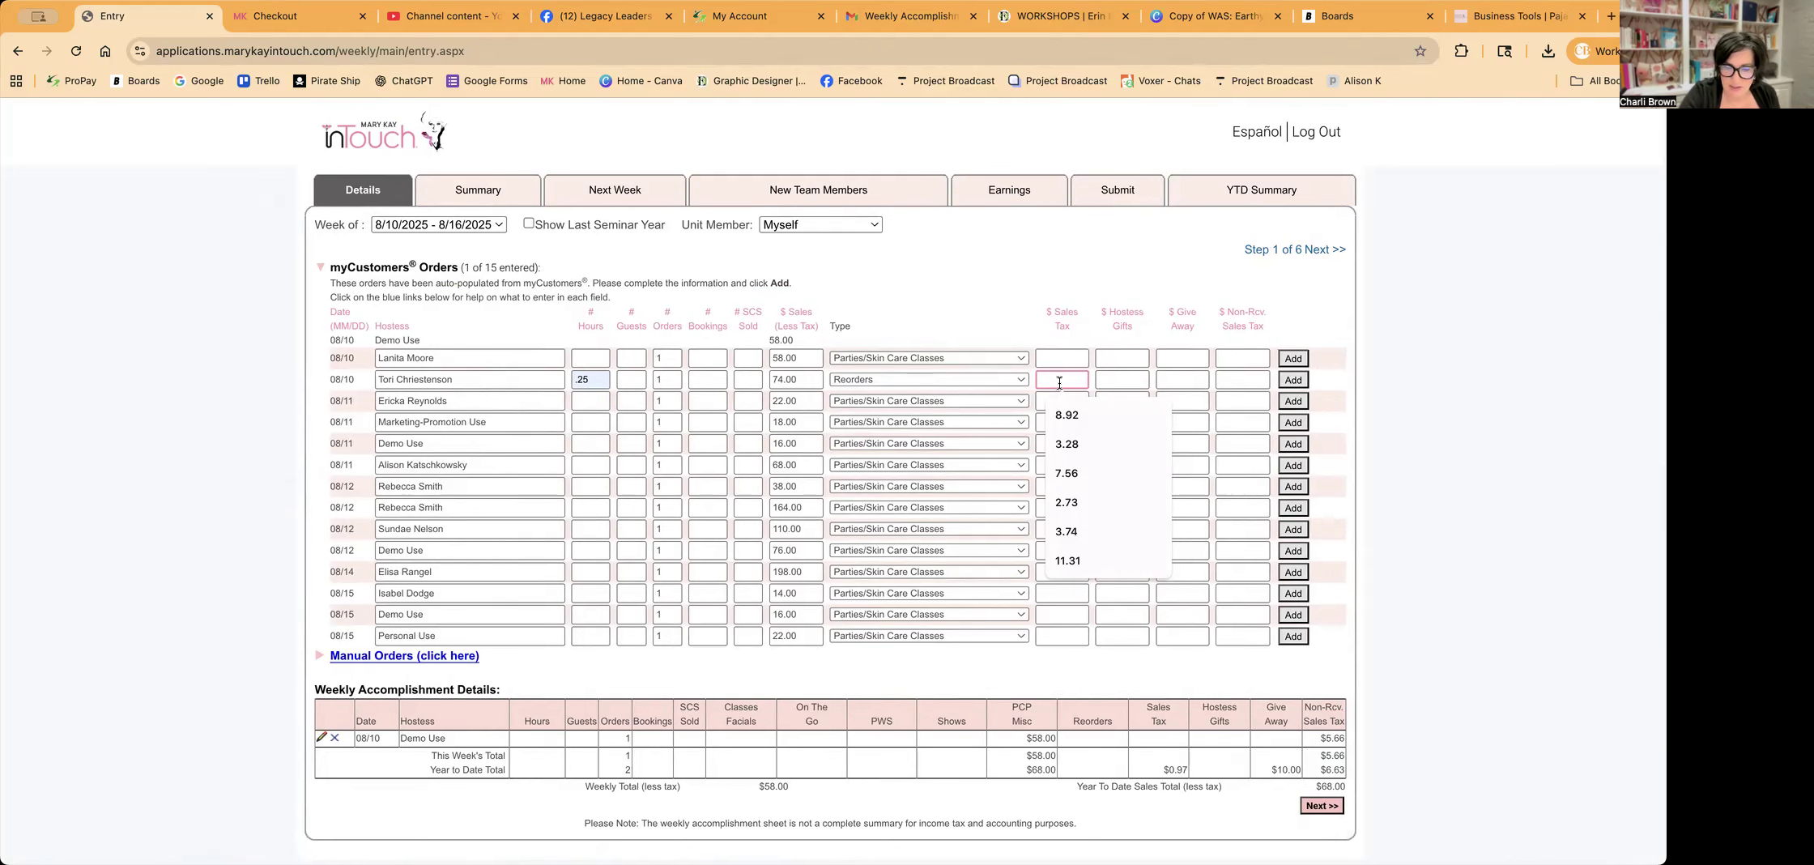
pyautogui.write('7')
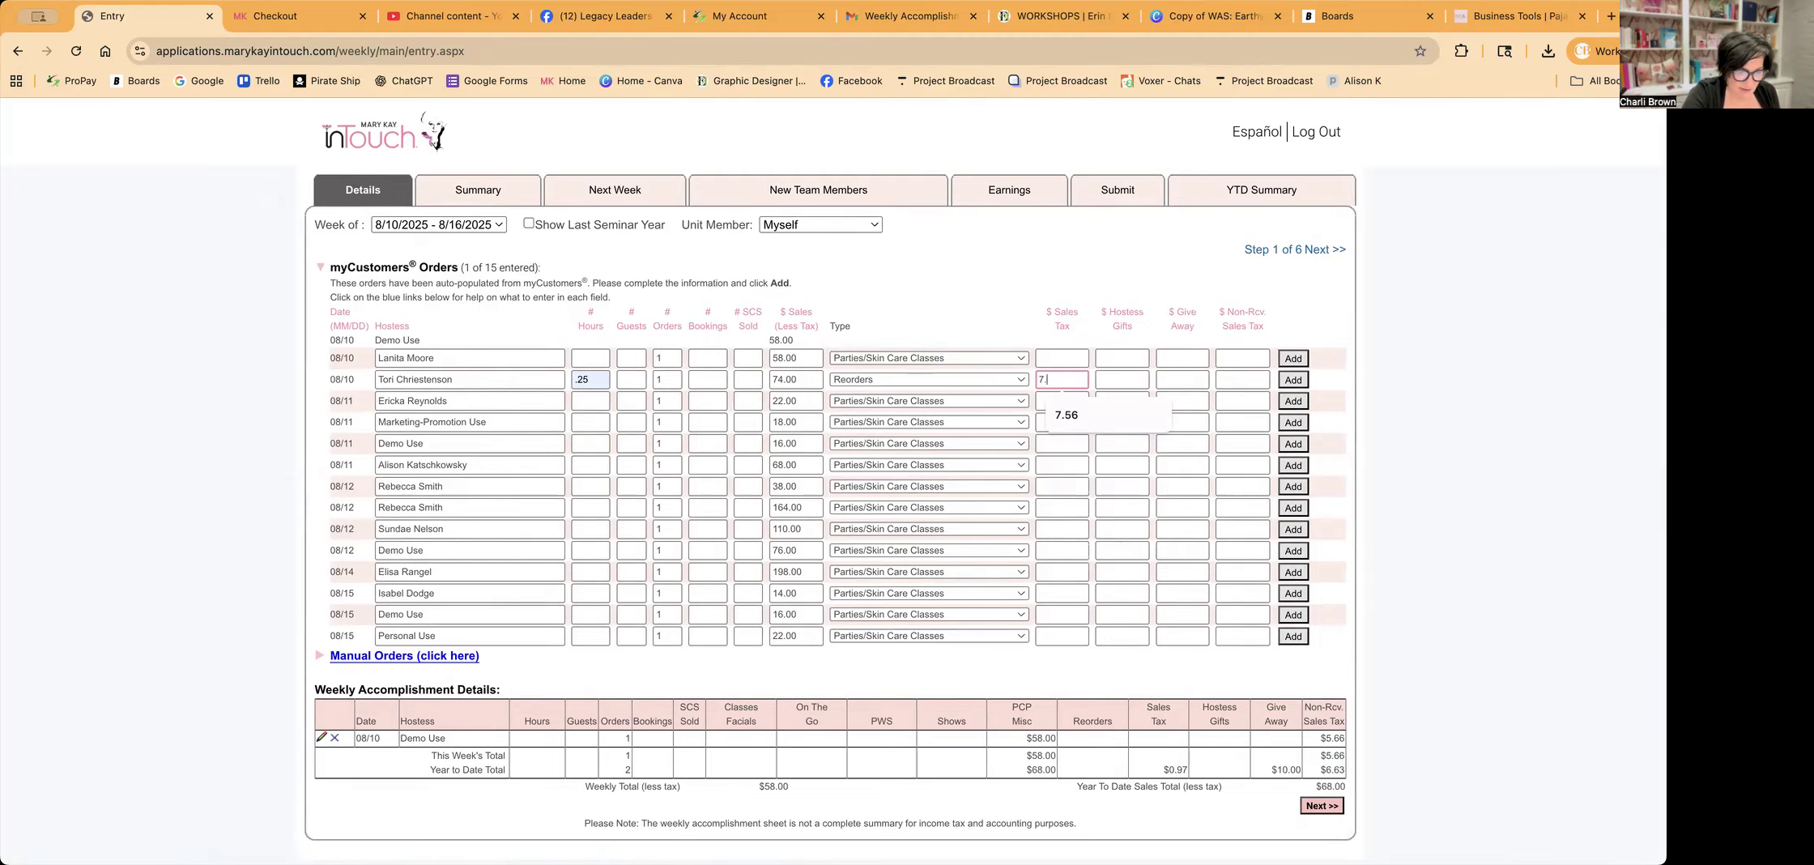
pyautogui.write('.22')
pyautogui.click(1125, 379)
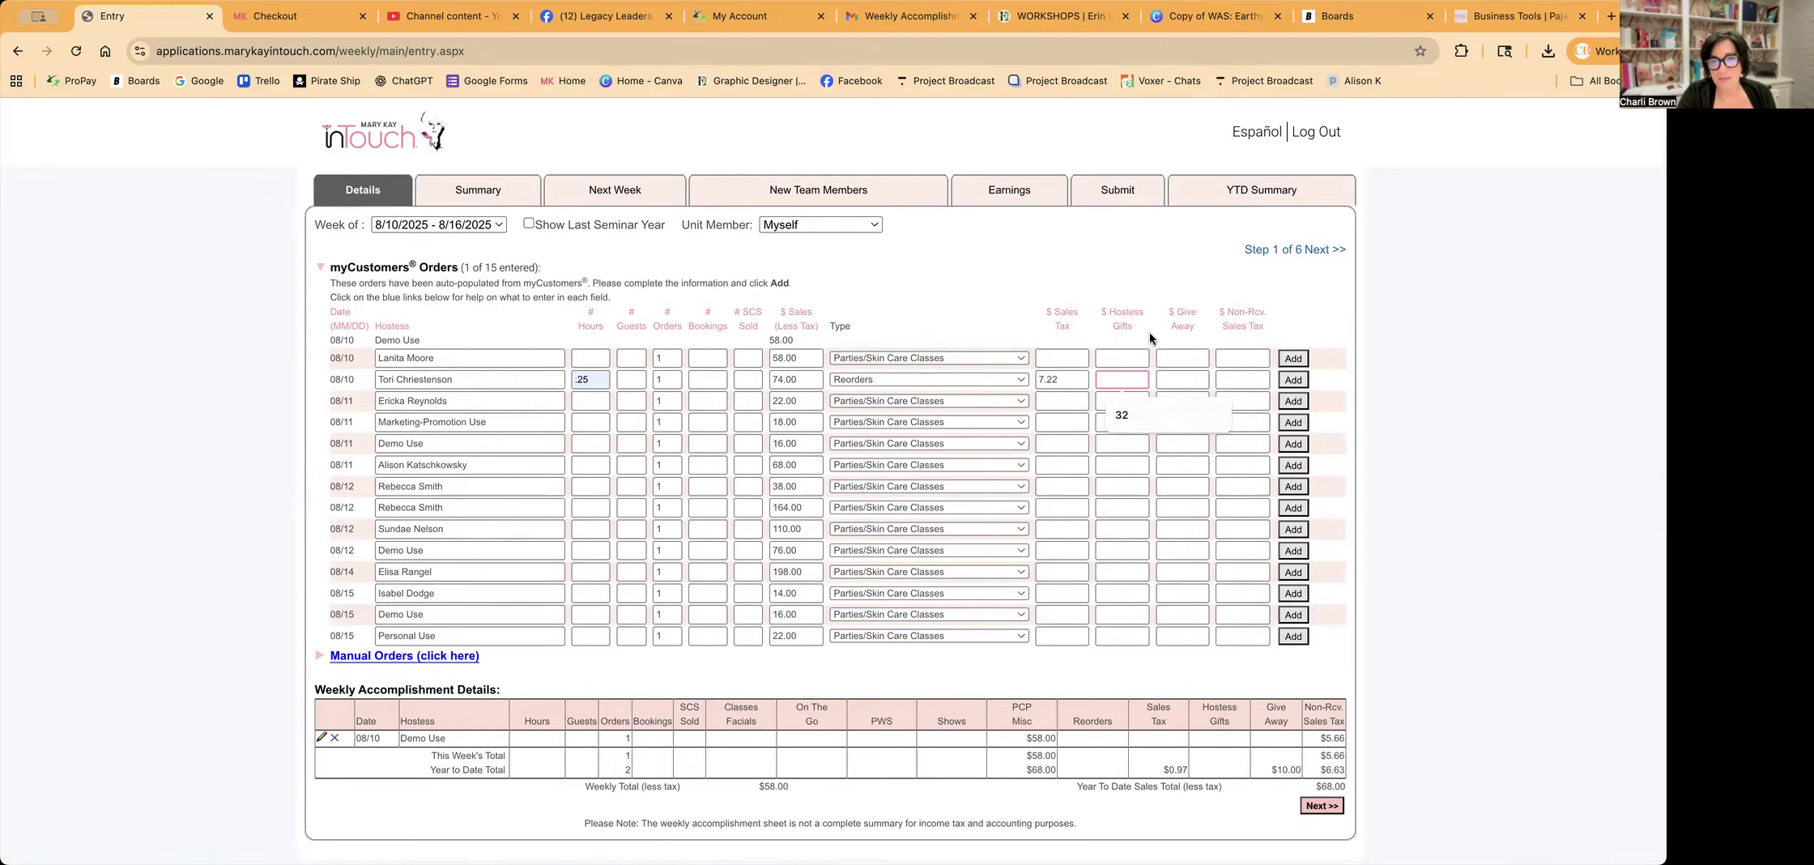
pyautogui.click(1186, 379)
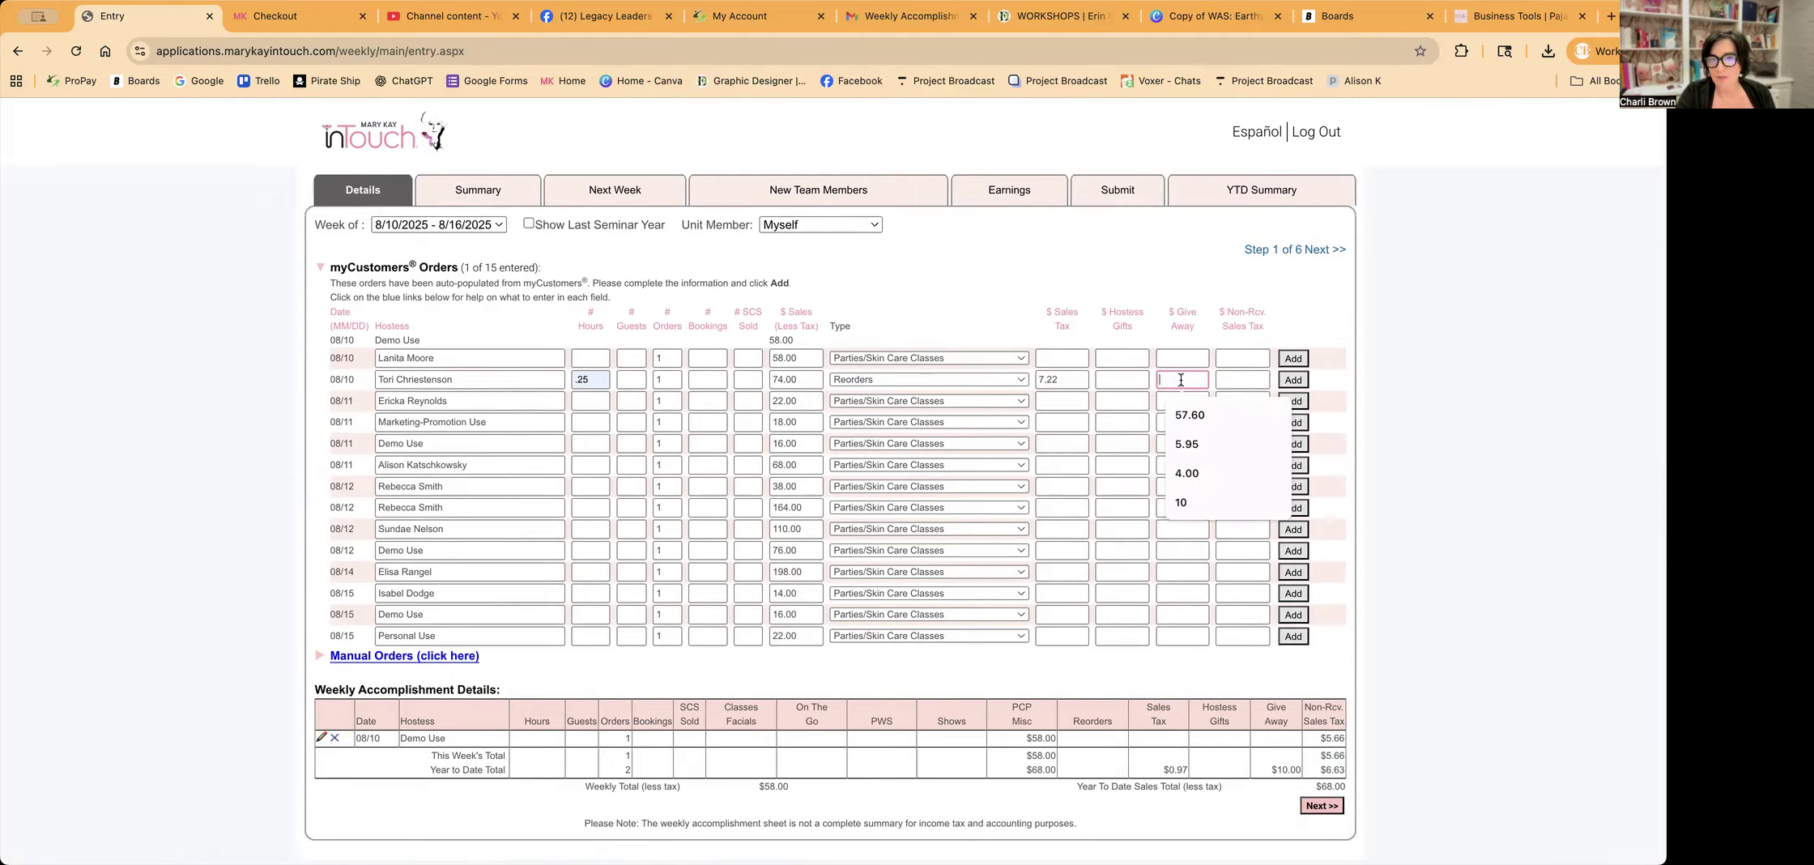
pyautogui.click(1237, 380)
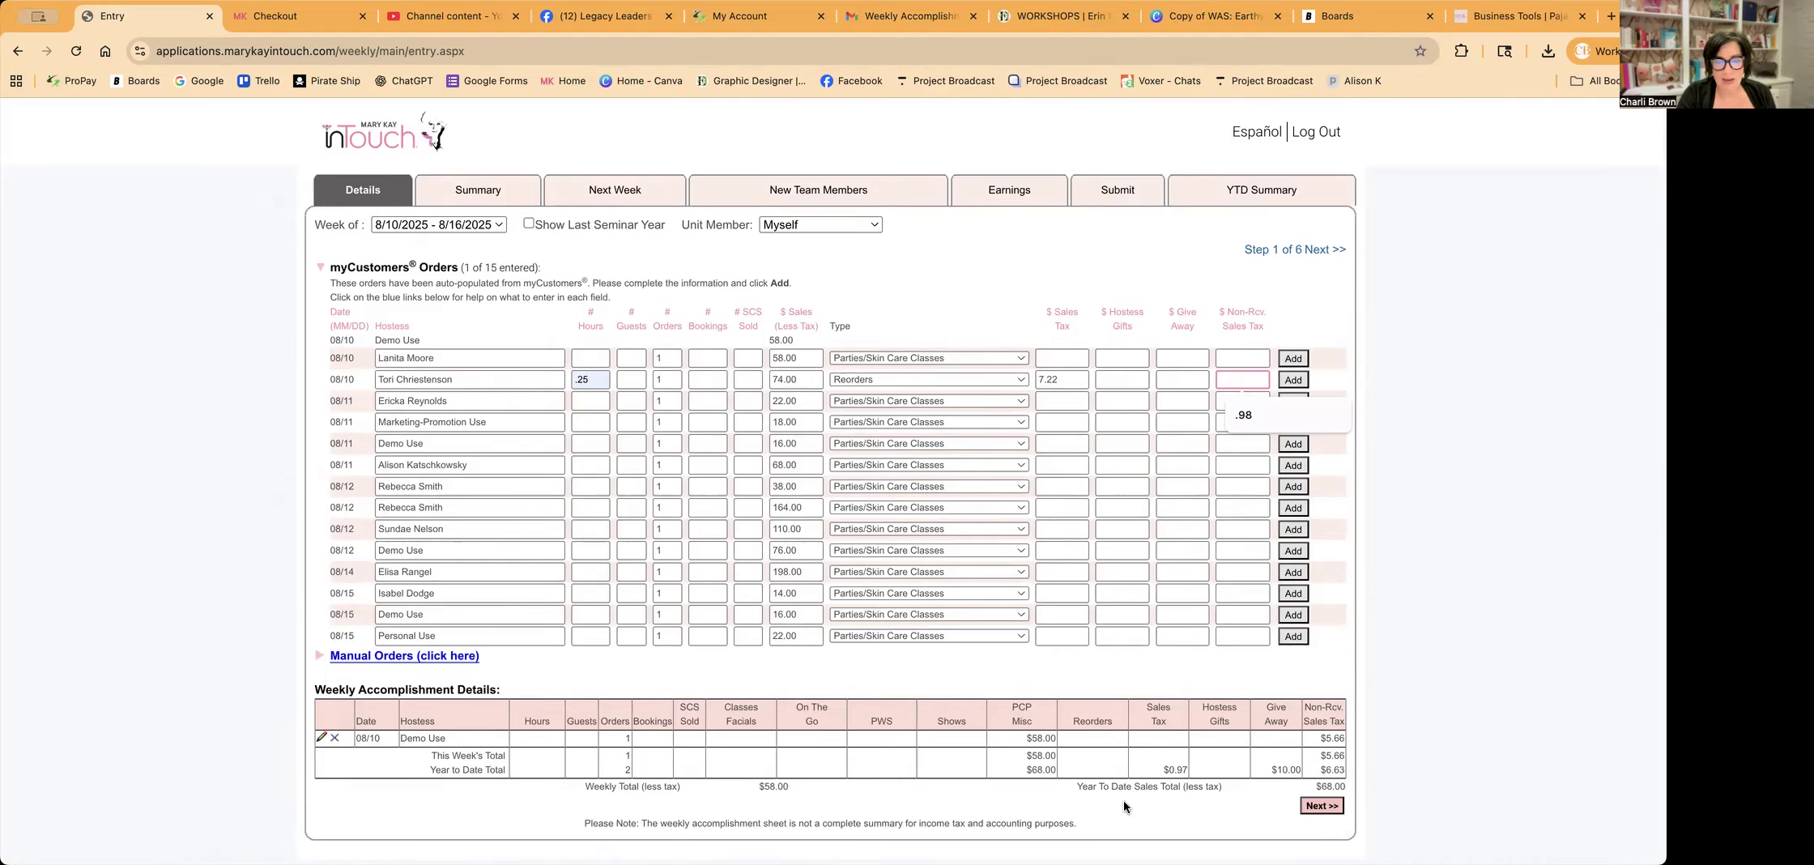
# Open the manual orders form and start an entry dated 08/11 with Sample Hostess as the hostess
pyautogui.click(366, 657)
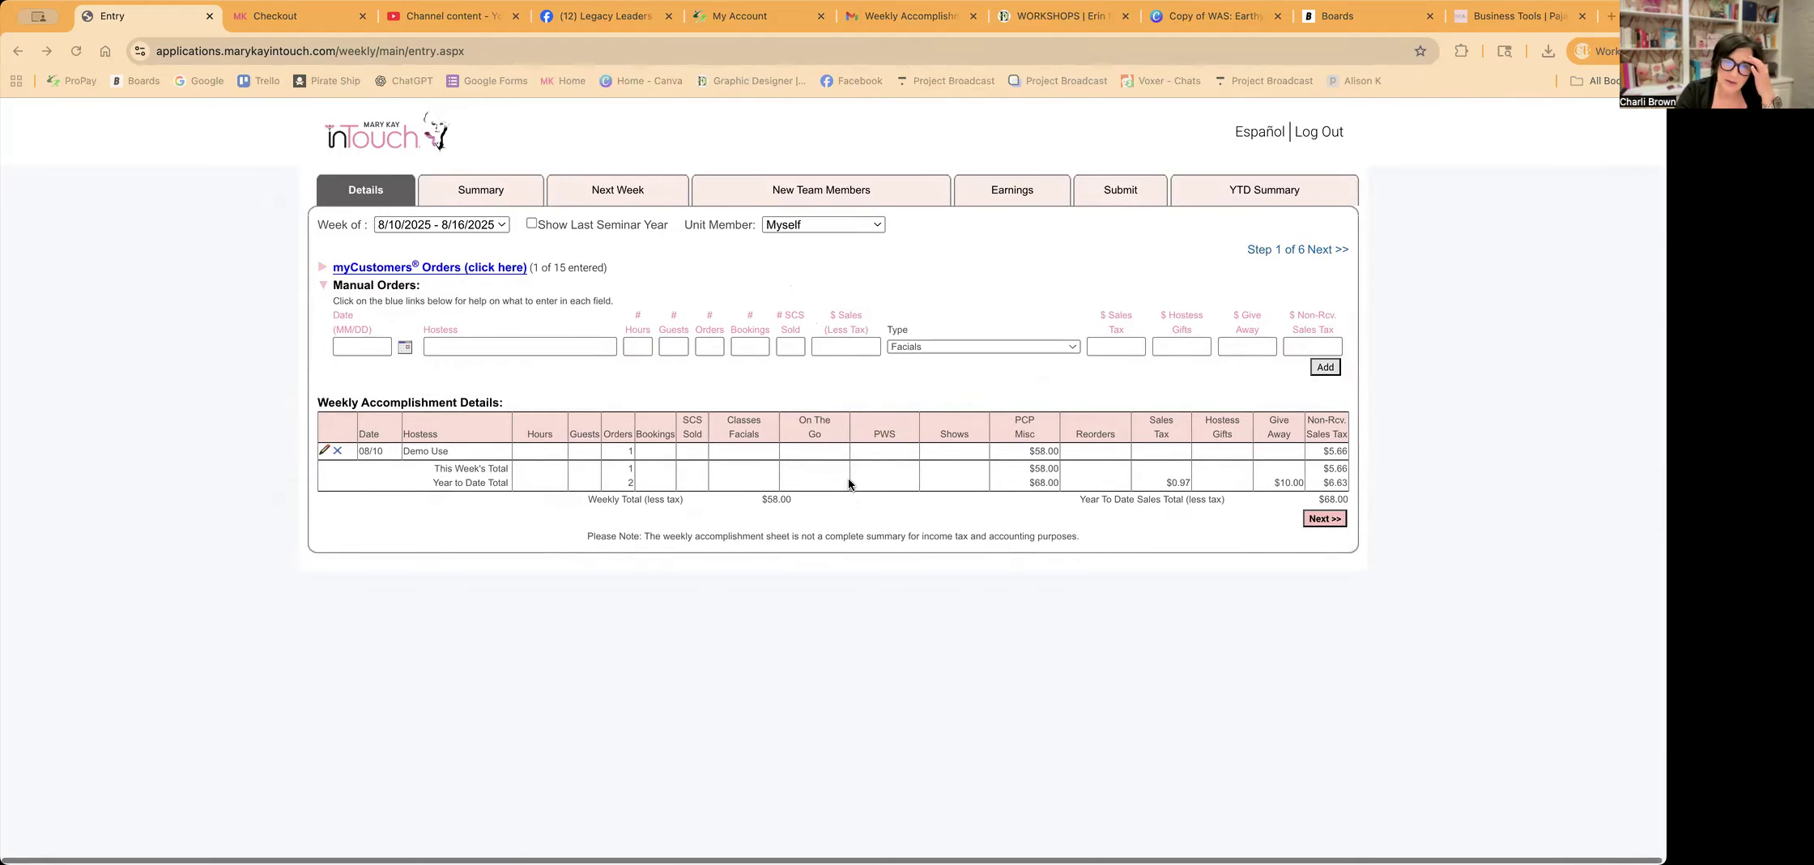
pyautogui.write('08/11')
pyautogui.press('Tab')
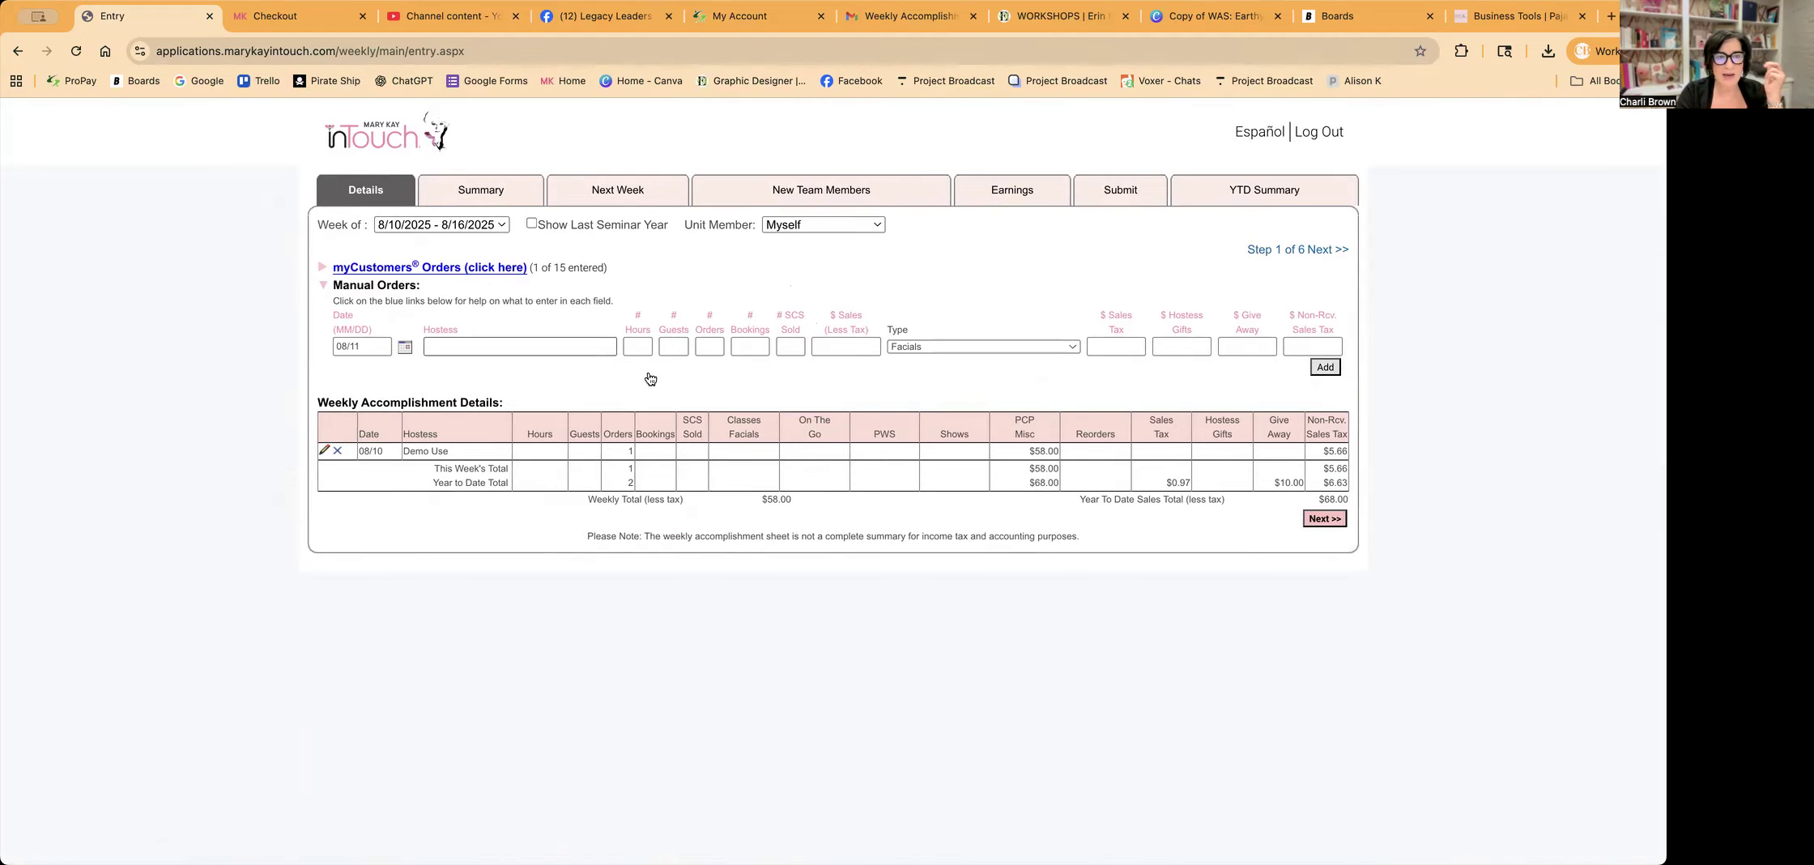
pyautogui.click(470, 344)
pyautogui.write('Sample Hostess')
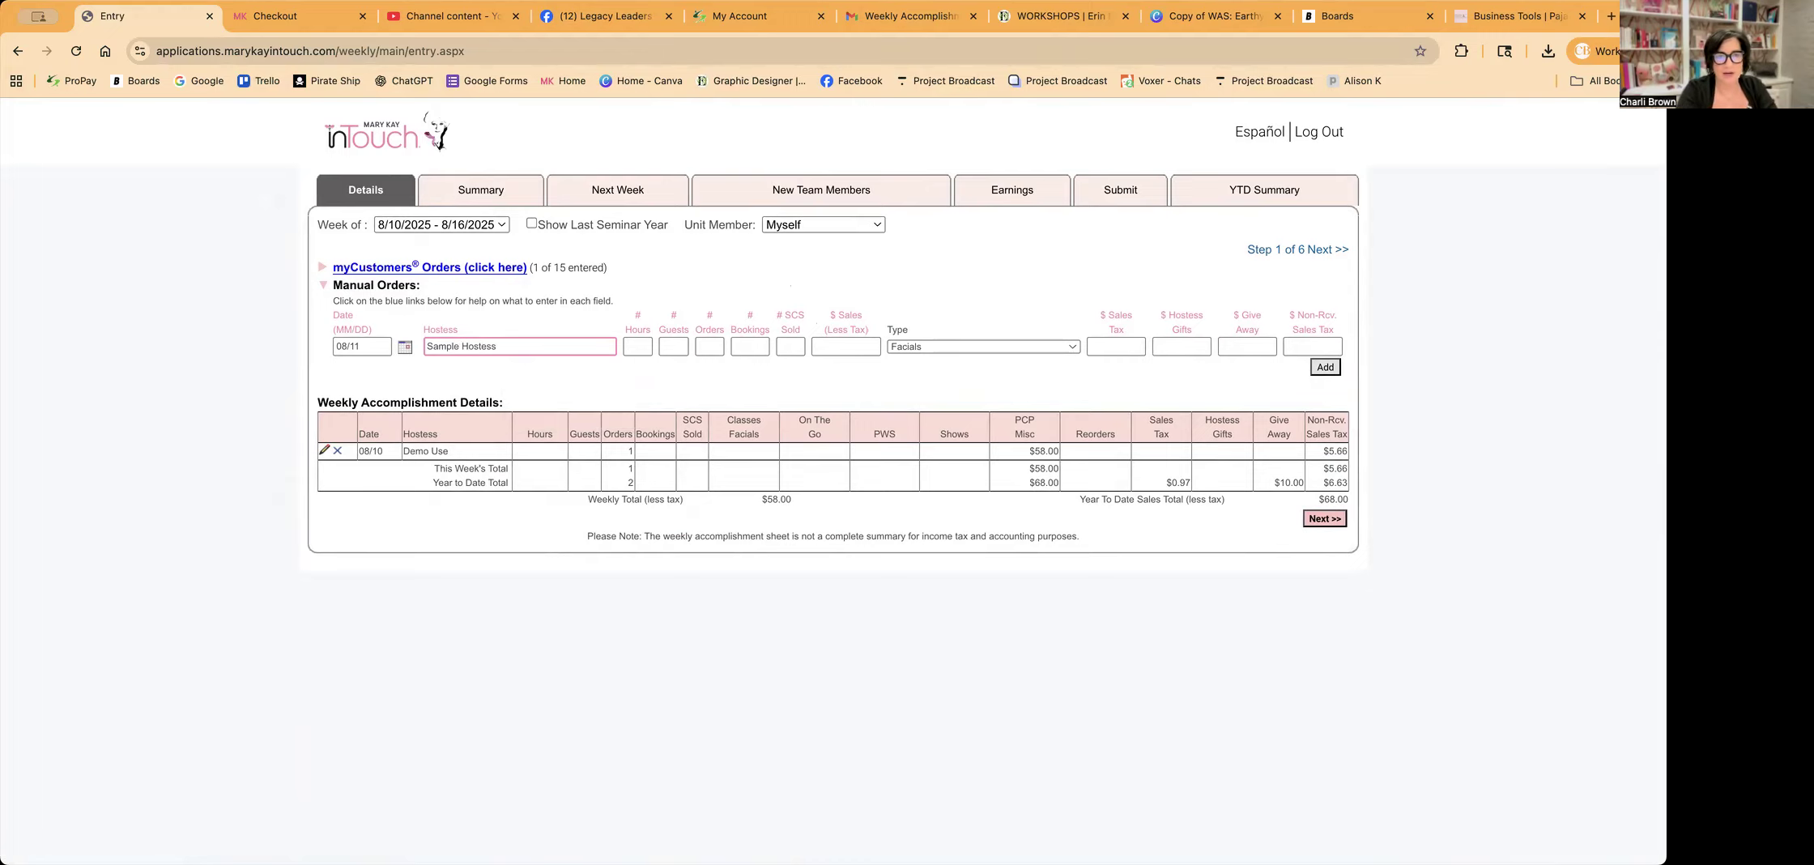
# Fill in the manual order's counts with 3 hours, 5 guests, 4 orders, 2 bookings and 3 SCS sold
pyautogui.click(637, 346)
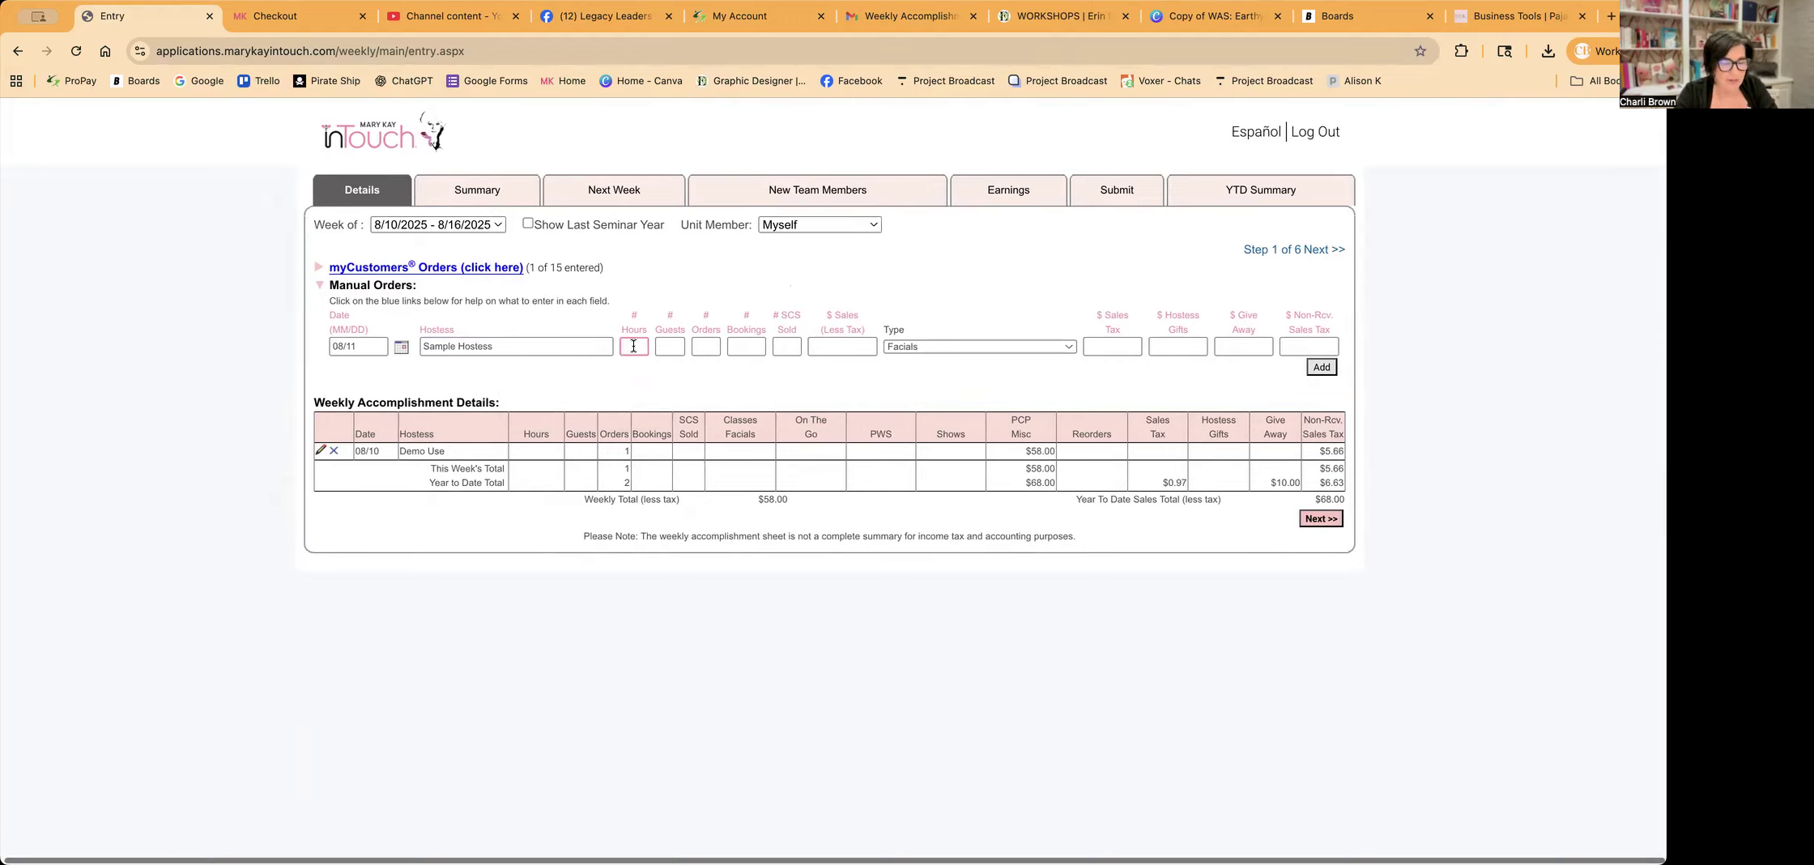
pyautogui.write('3')
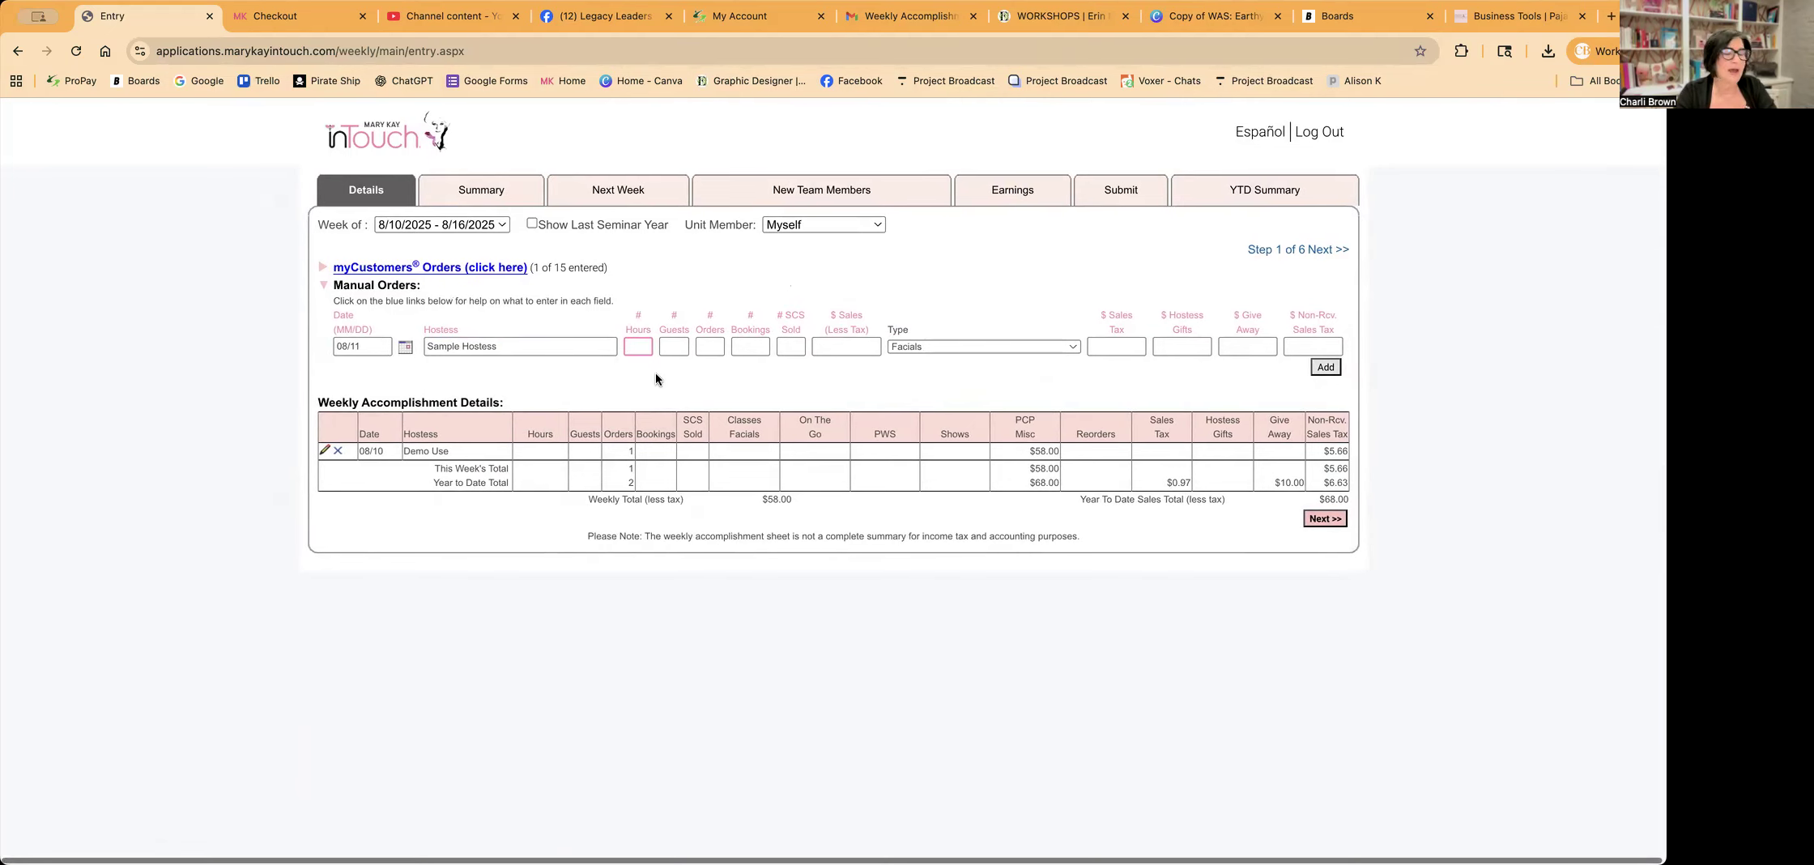
pyautogui.click(672, 348)
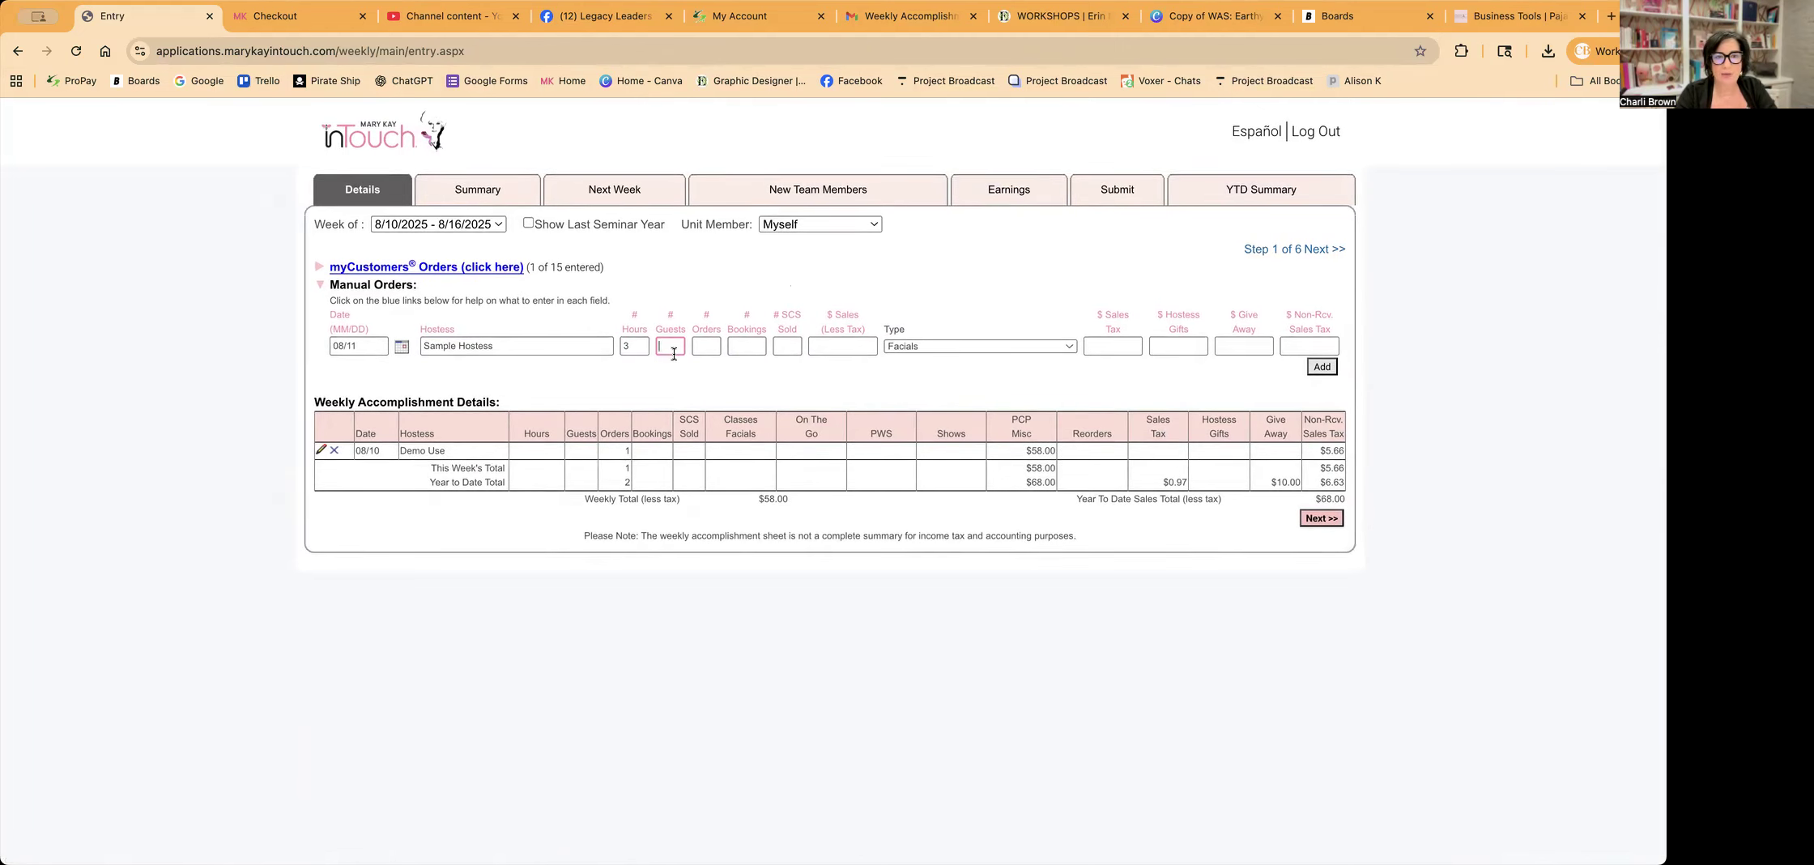
pyautogui.click(706, 345)
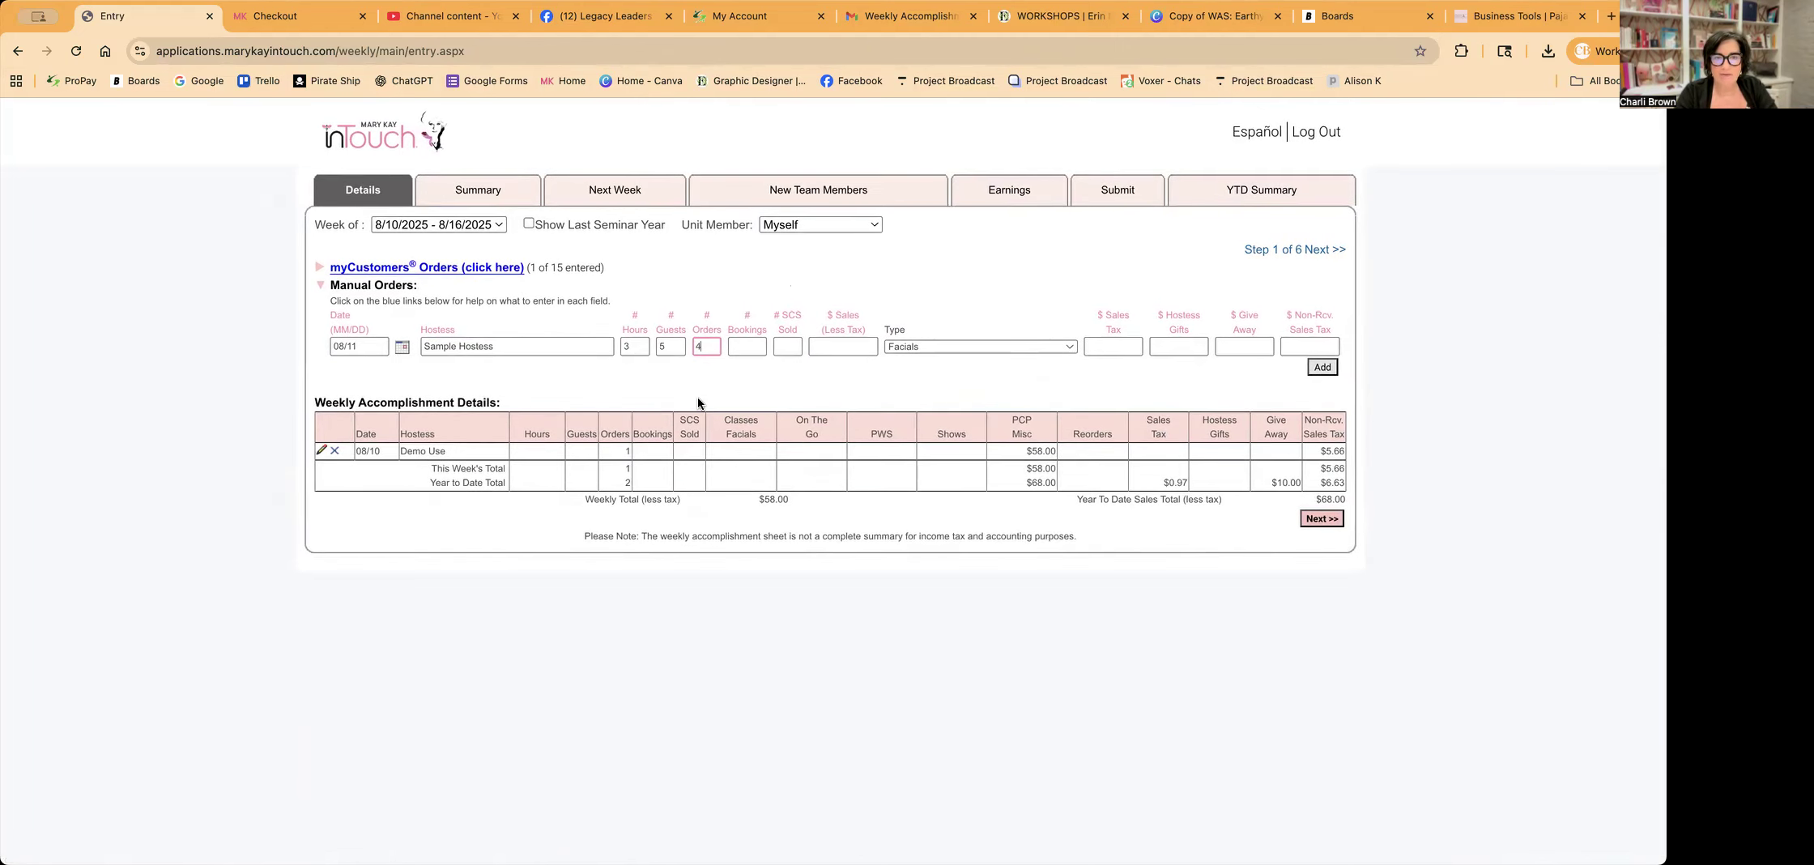
pyautogui.click(747, 350)
pyautogui.write('2')
pyautogui.click(787, 347)
pyautogui.write('1')
pyautogui.press('BackSpace')
pyautogui.write('3')
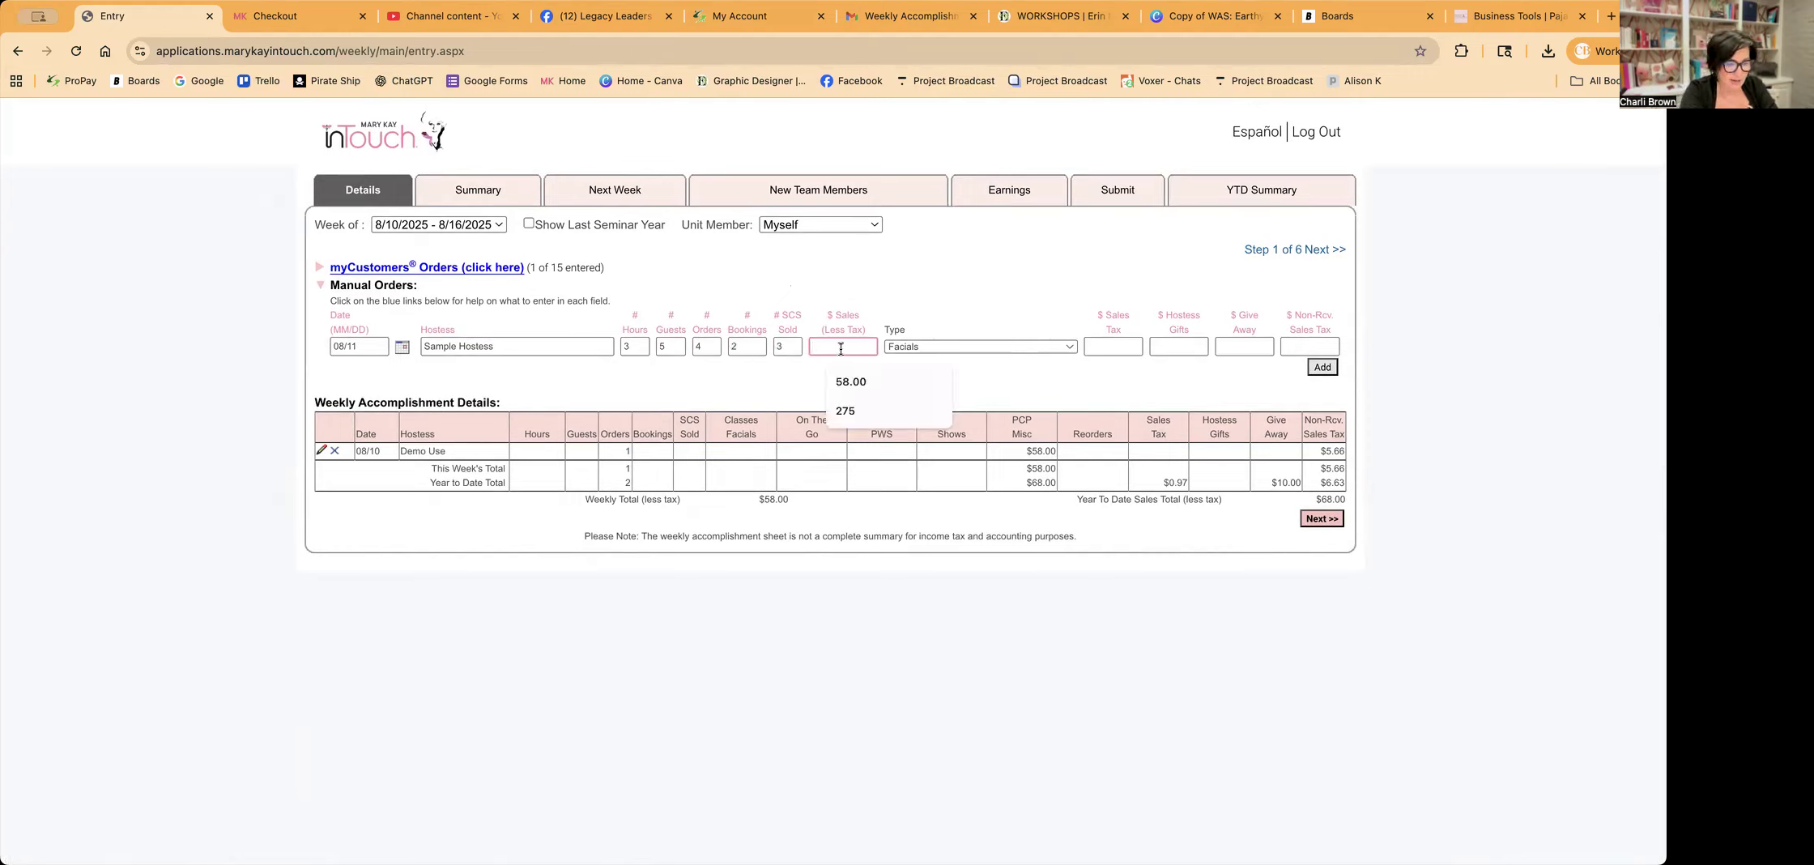
# Set the manual order's sales less tax to 500.00 and its type to Parties/Skin Care Classes
pyautogui.write('500.00')
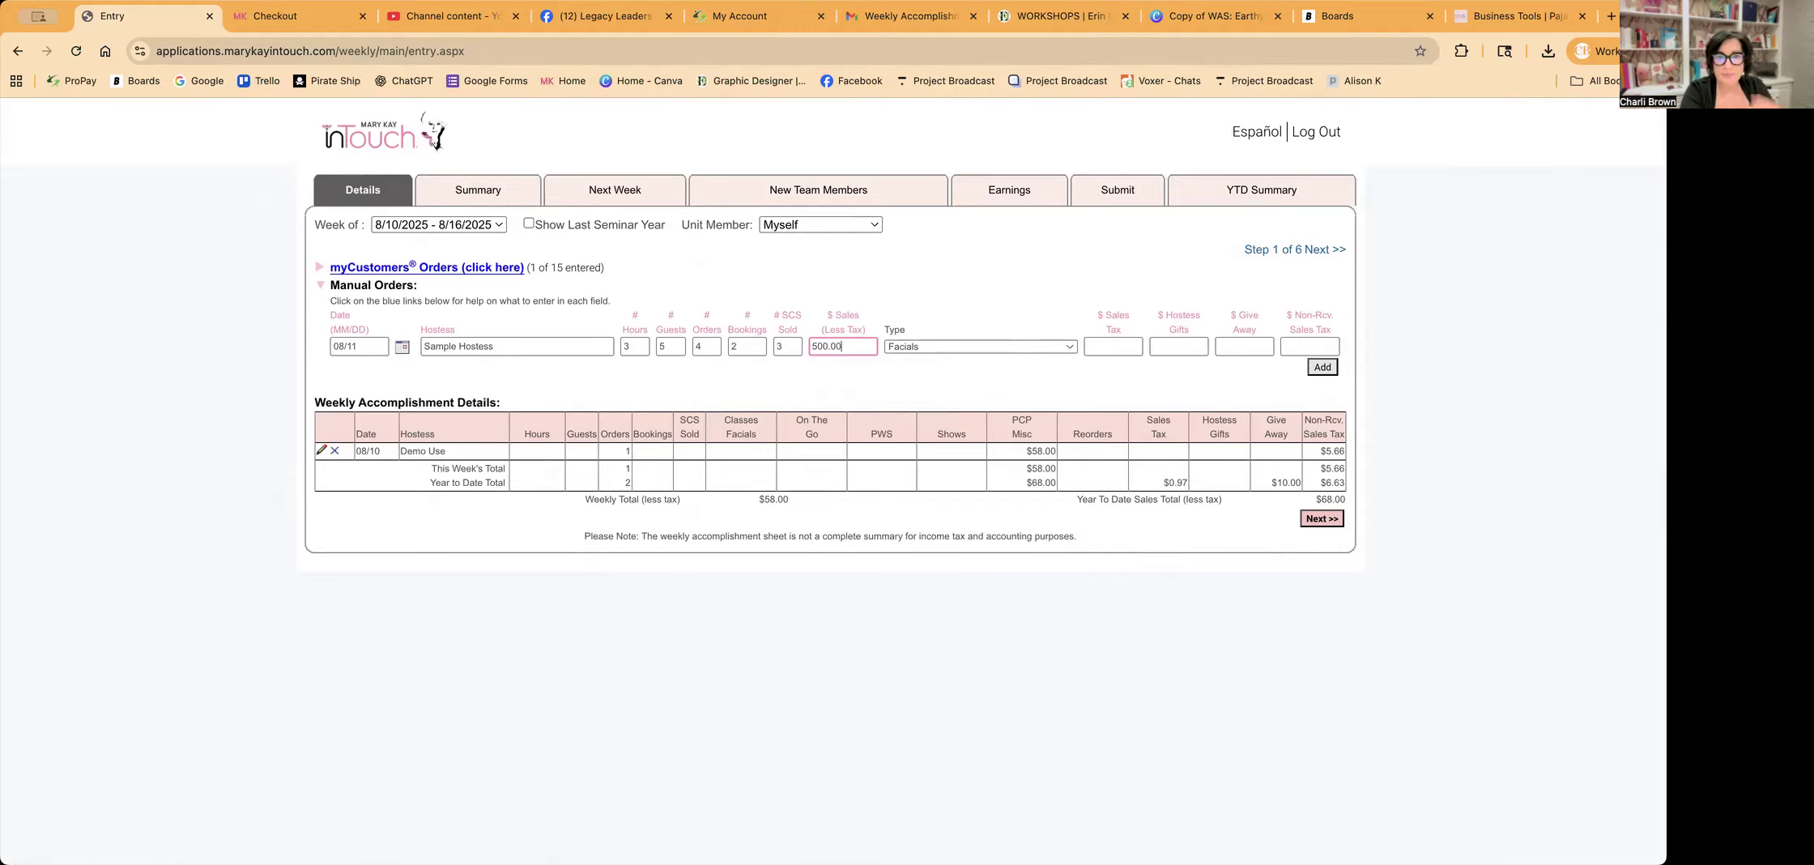
pyautogui.click(968, 345)
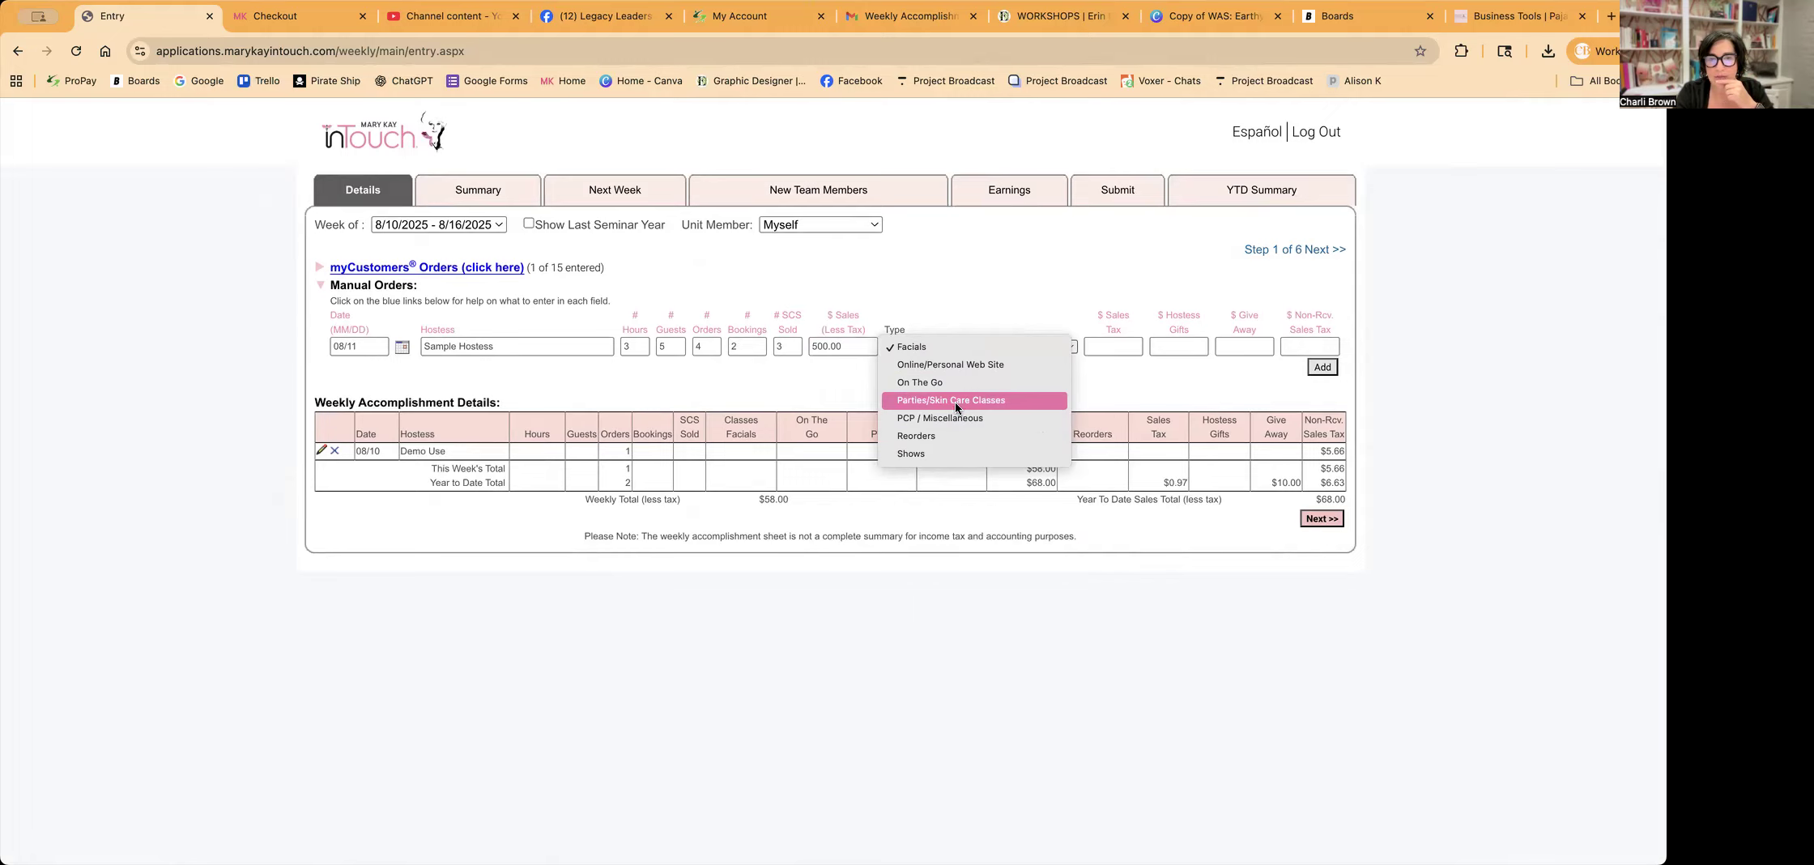
pyautogui.click(976, 399)
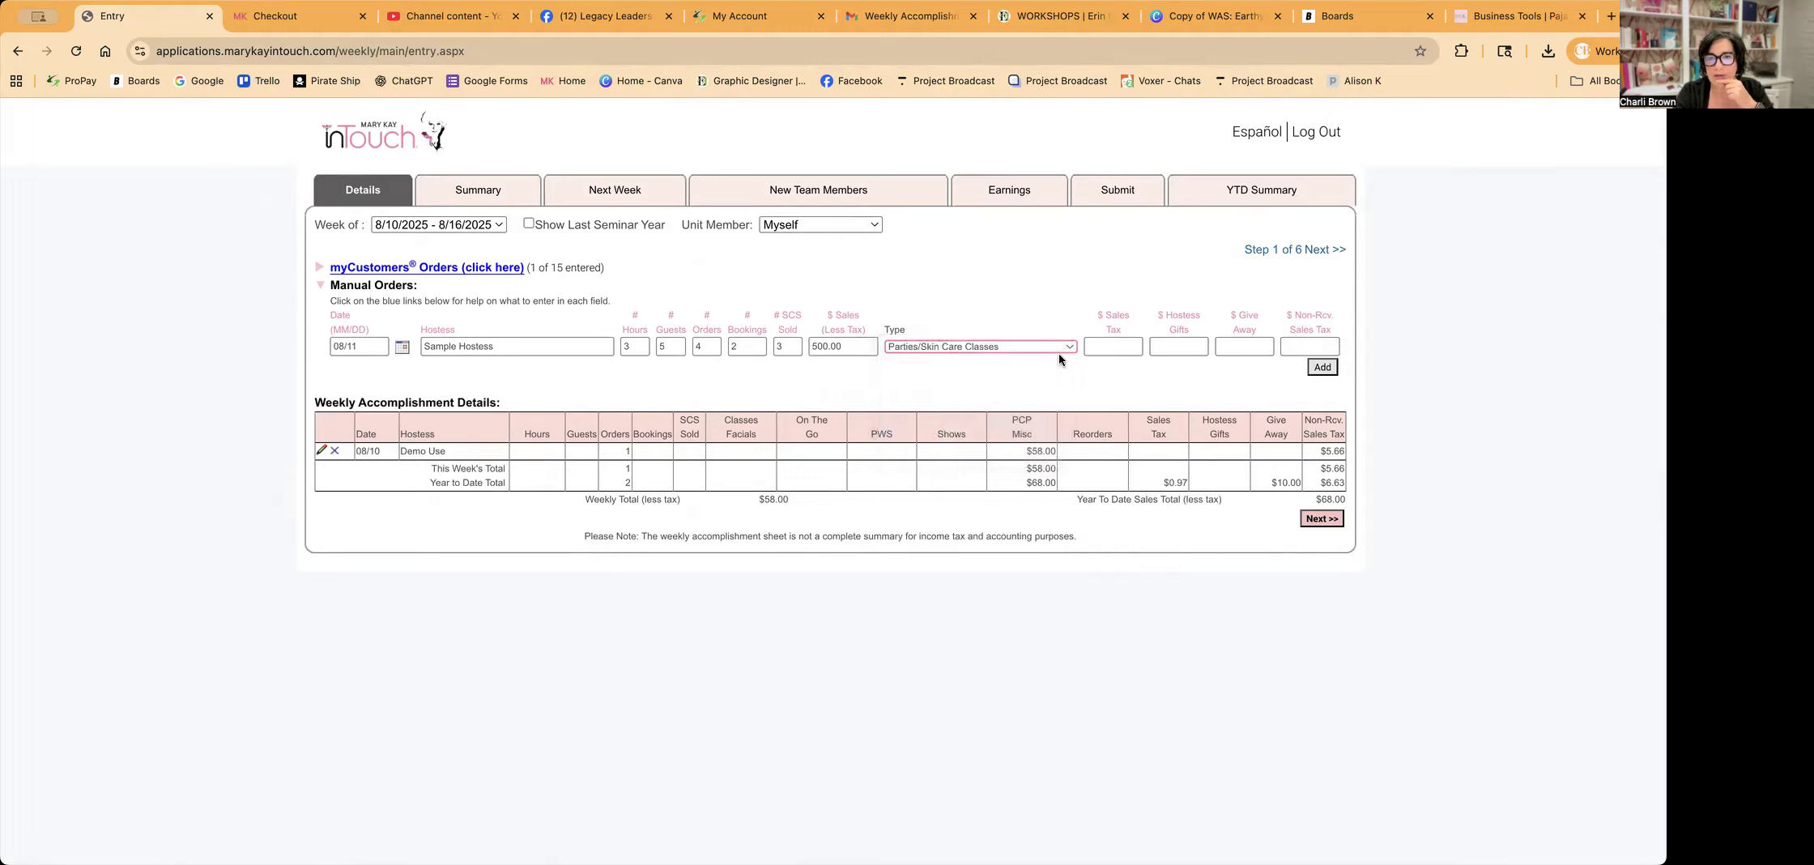
# Enter 100.00 in hostess gifts, 9.75 in non-received sales tax and 2.50 in give away for the manual order
pyautogui.click(1111, 346)
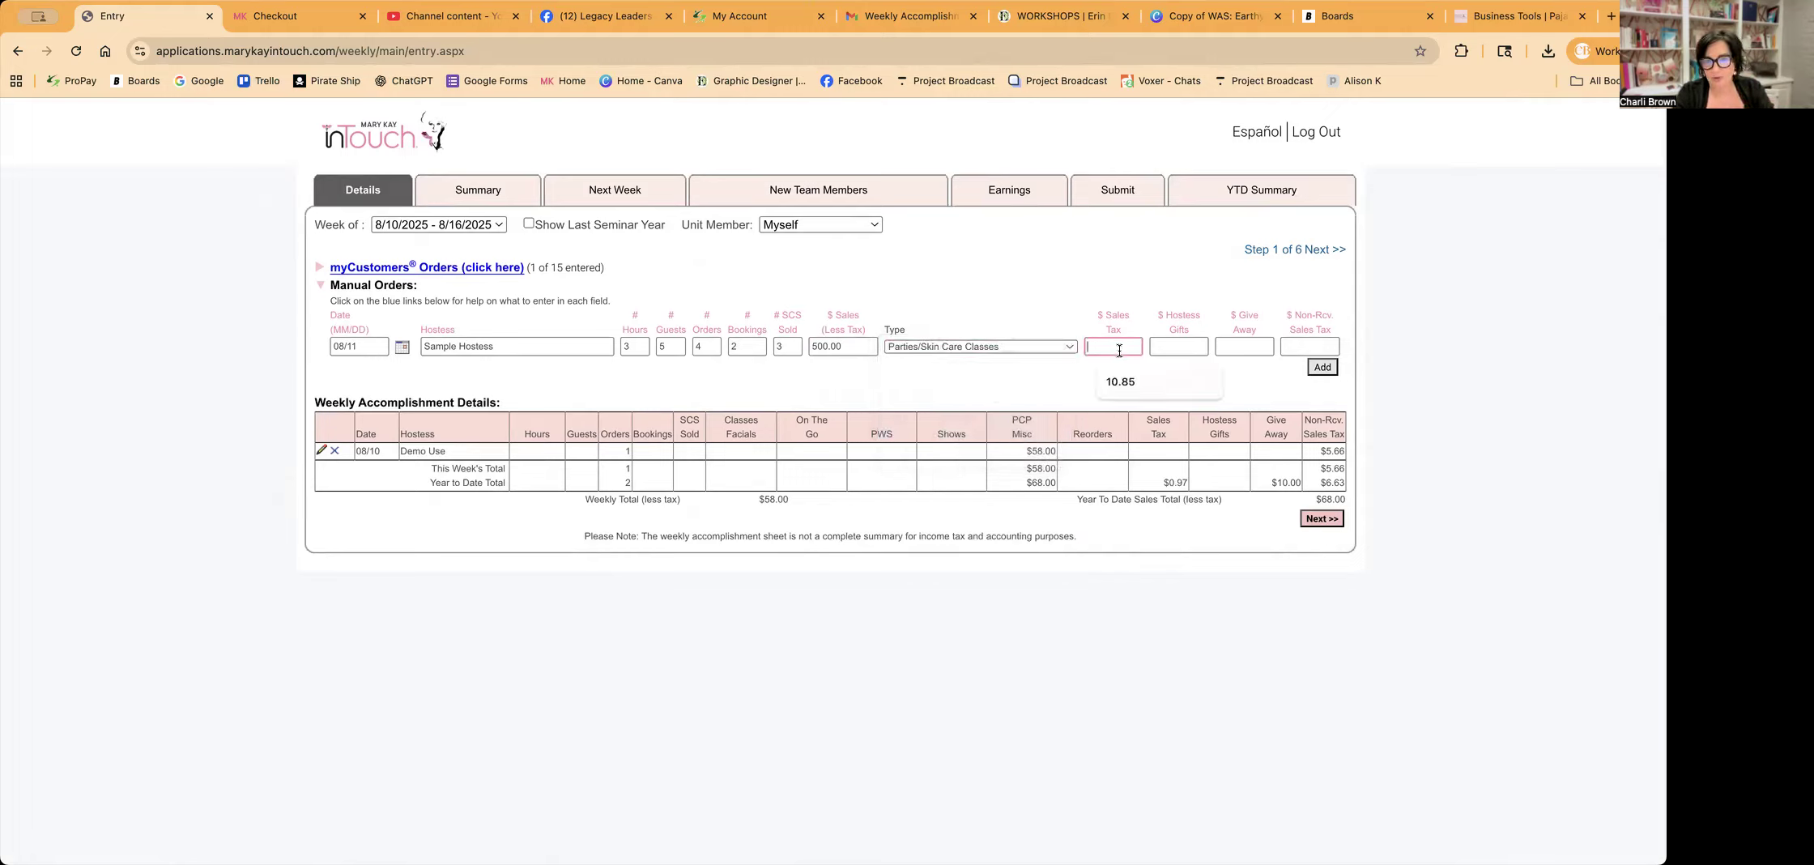
pyautogui.click(1189, 349)
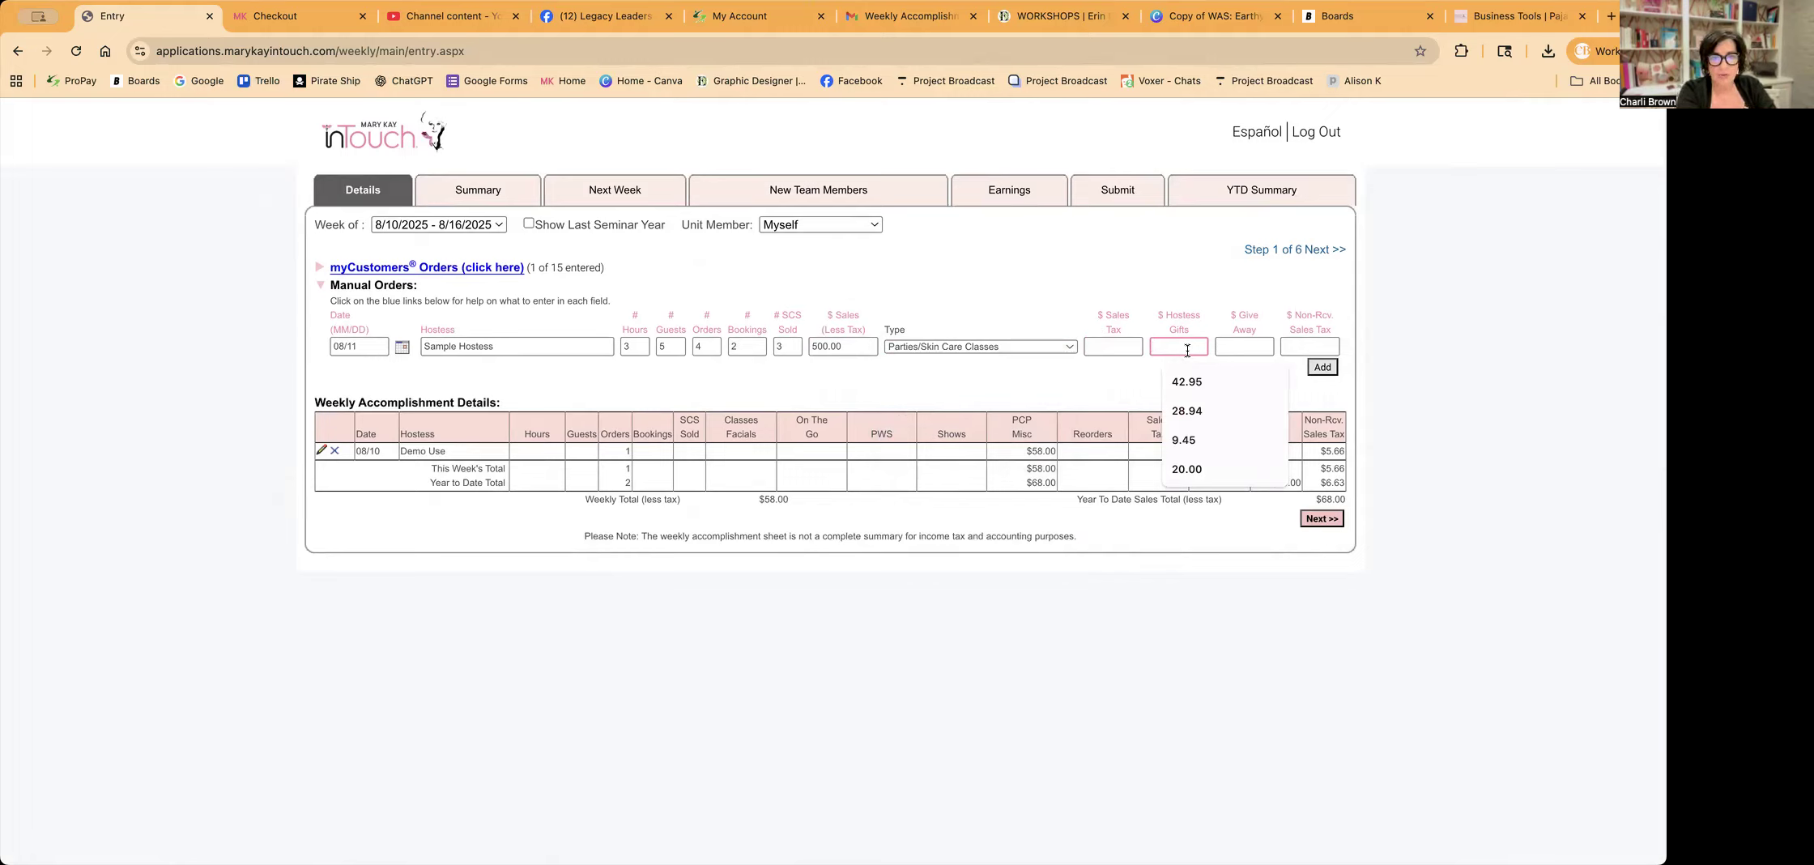
pyautogui.write('100.00')
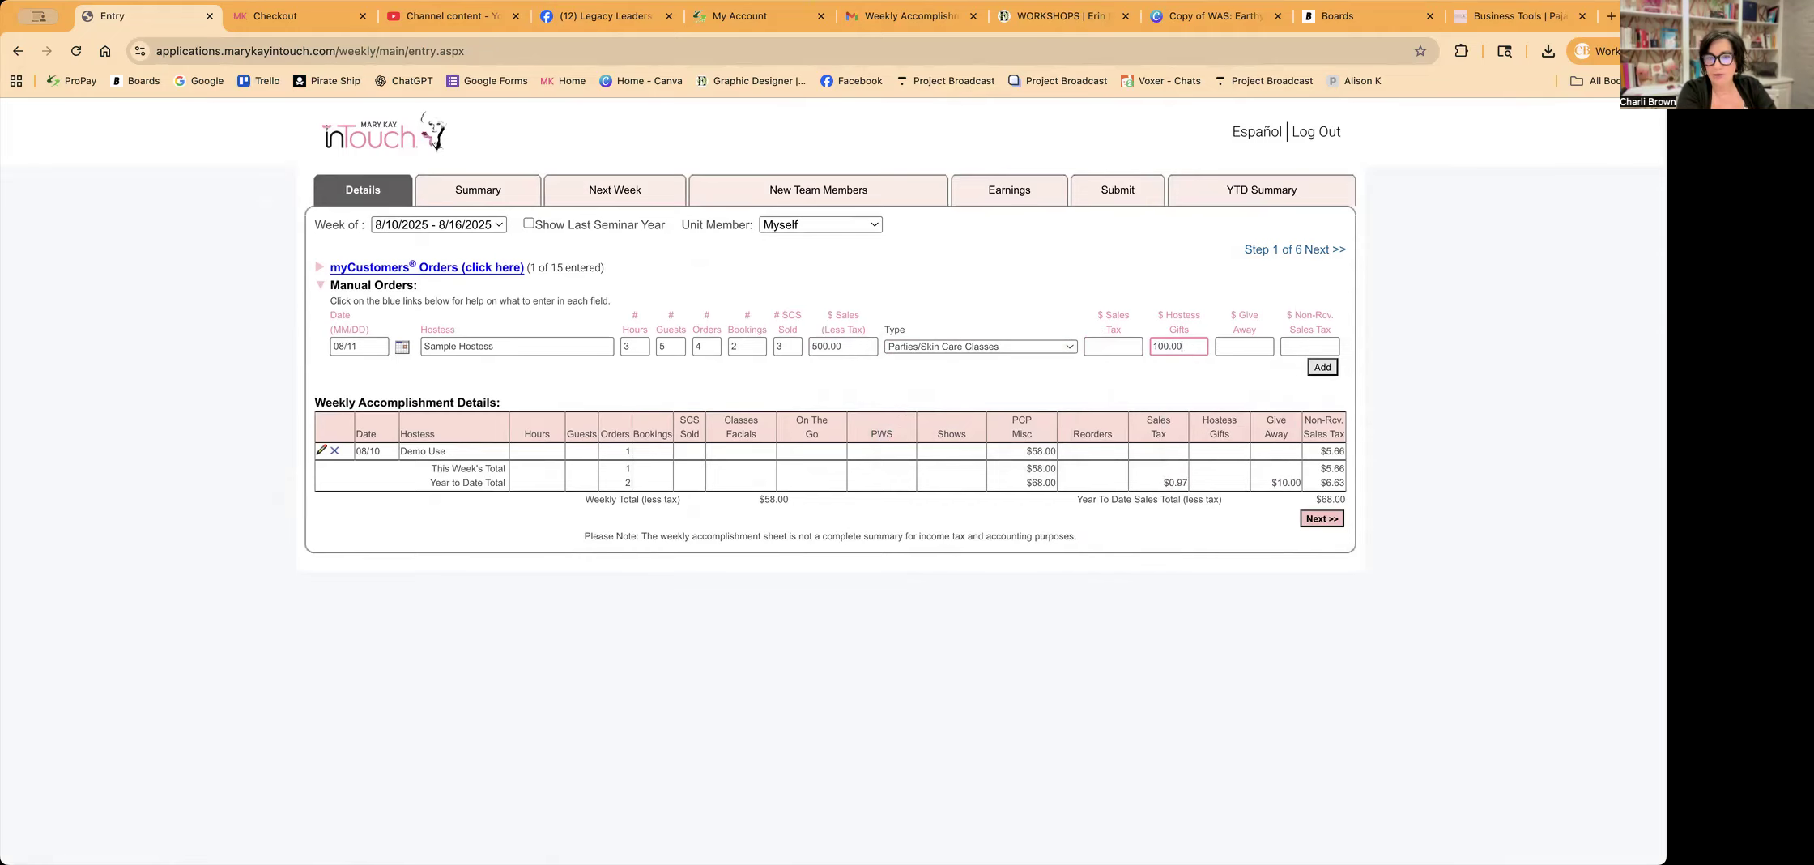
pyautogui.click(1308, 345)
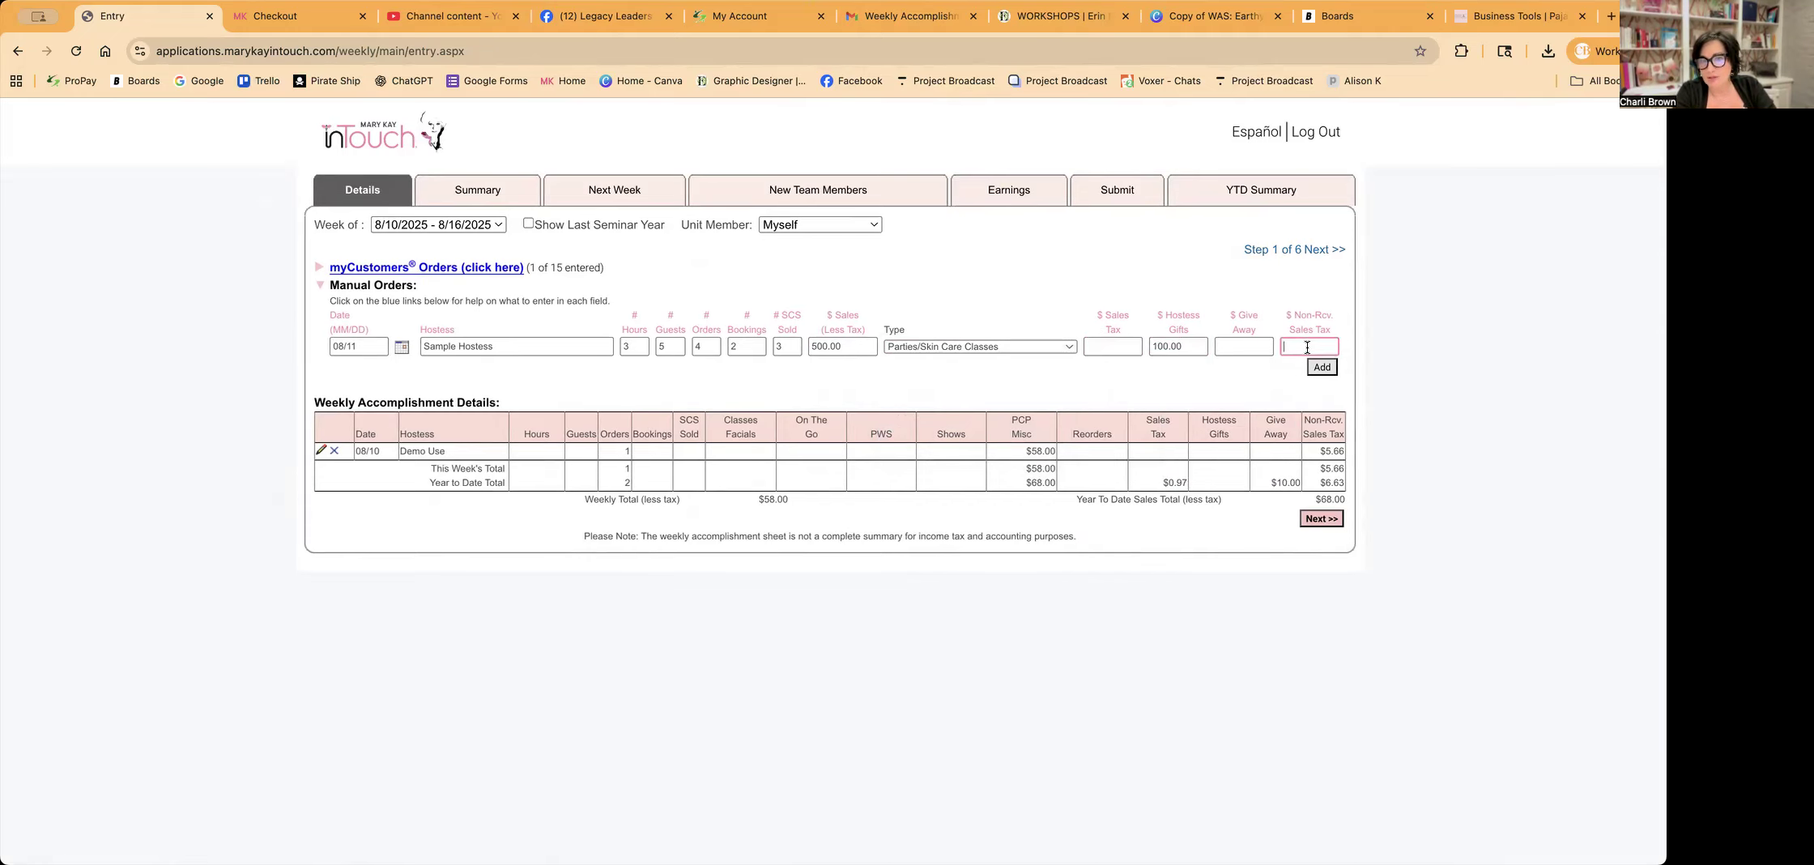
pyautogui.write('9.75')
pyautogui.click(1238, 349)
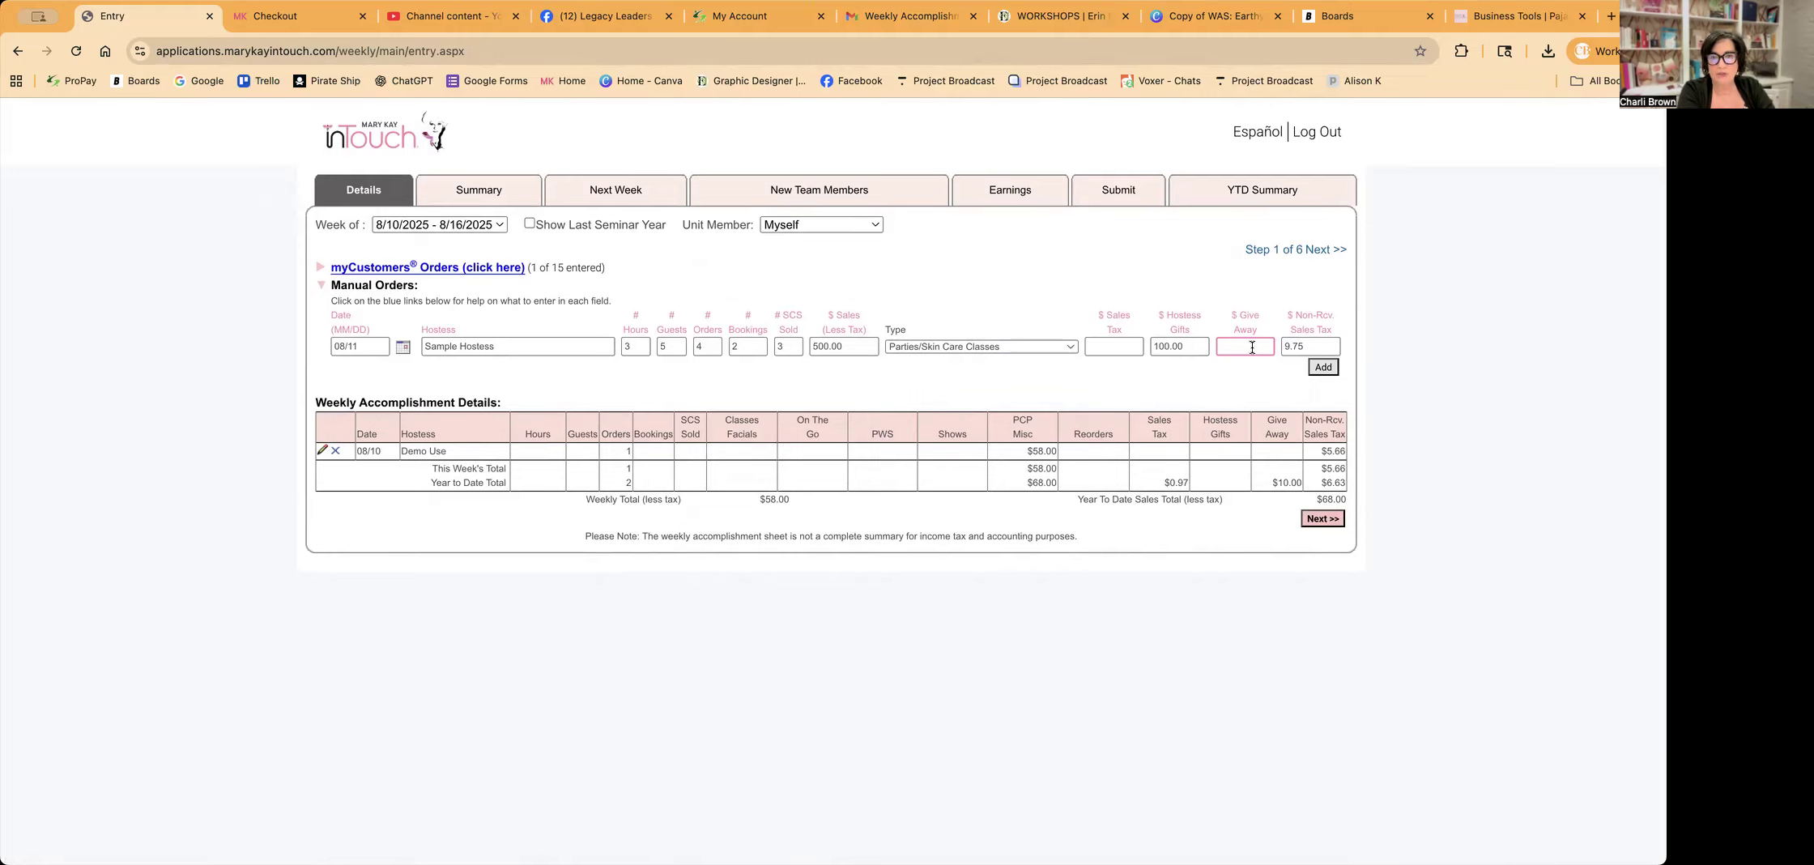
pyautogui.write('2.50')
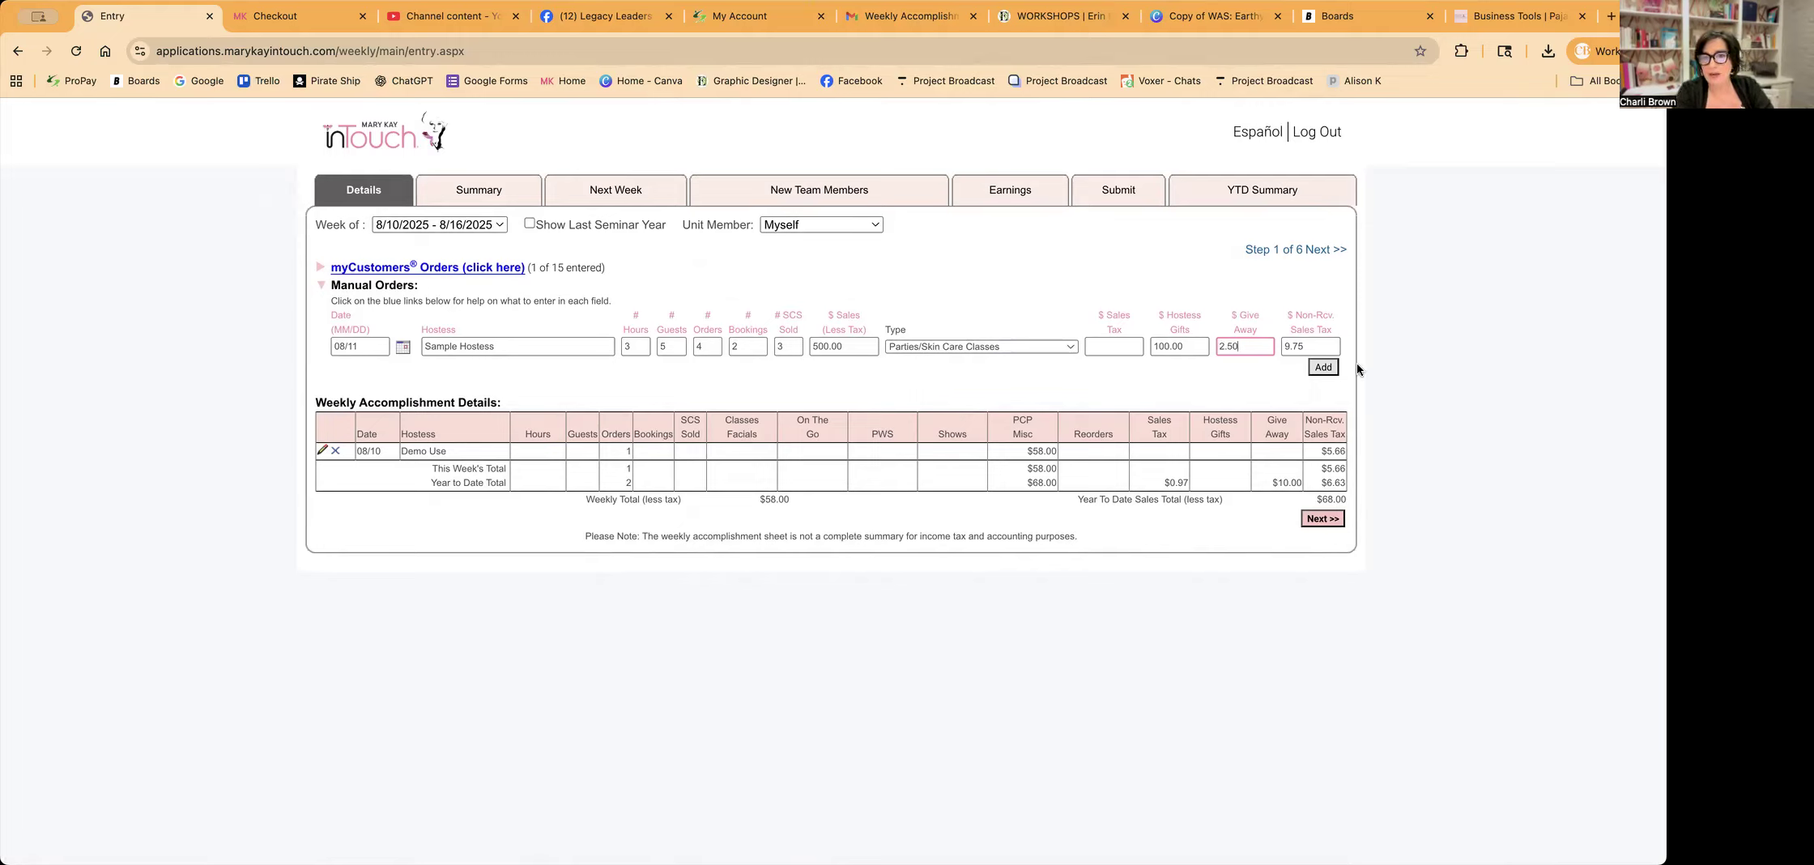
# Add the completed Sample Hostess manual order to the weekly accomplishment details and continue to the activity summary
pyautogui.click(1320, 368)
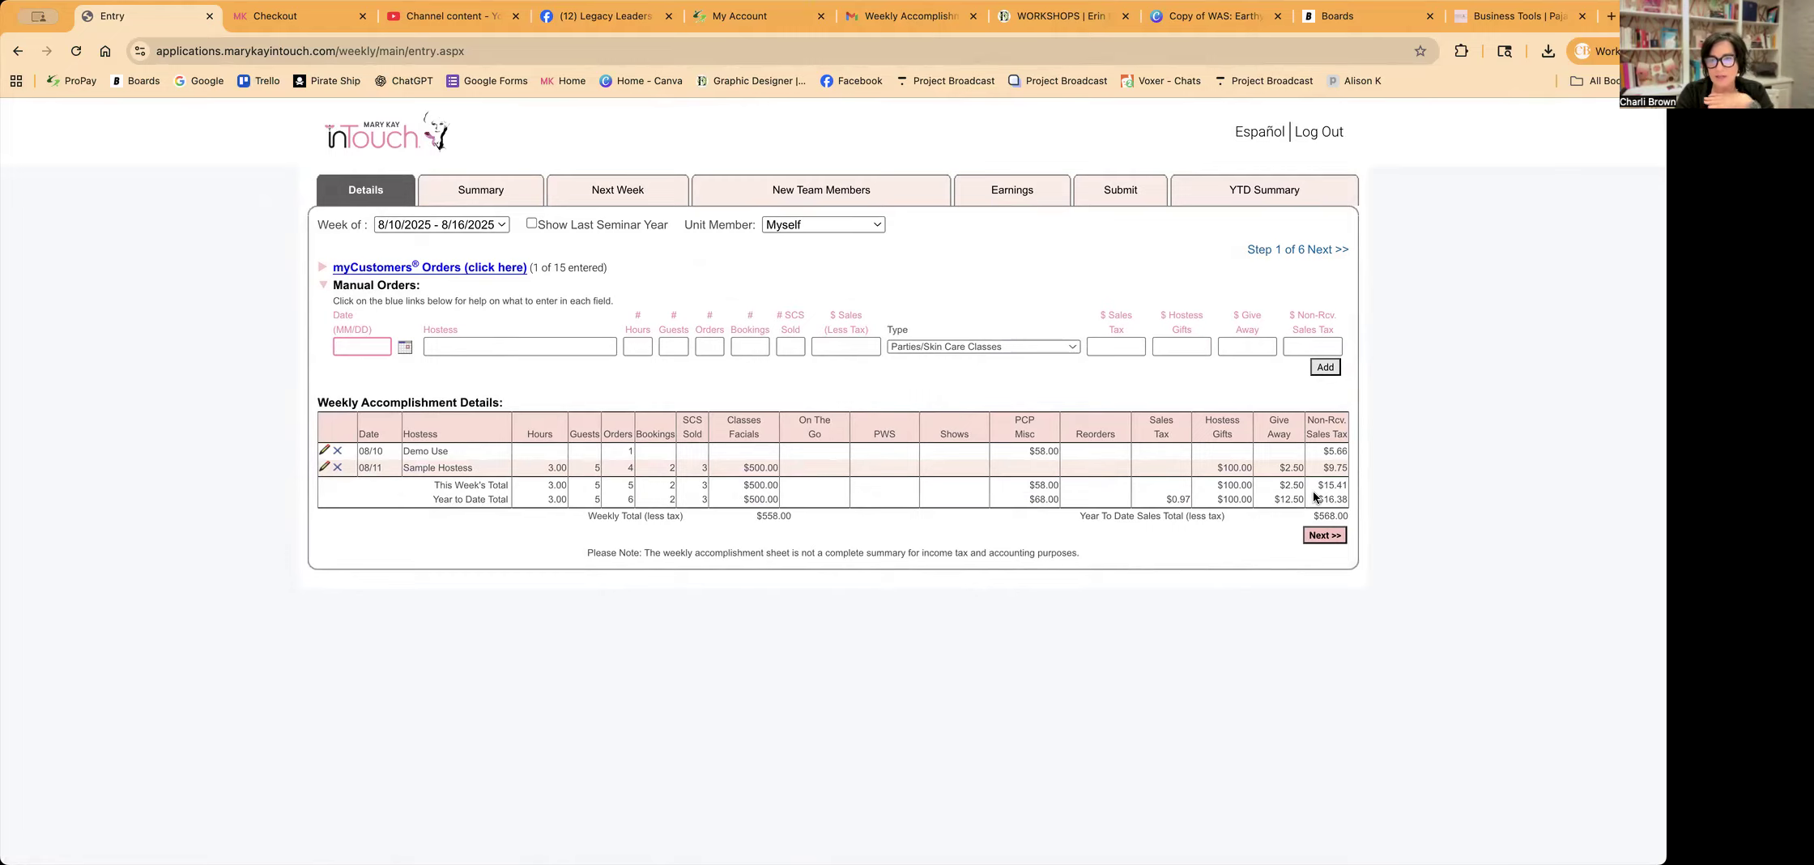
pyautogui.hscroll(1, 1314, 492)
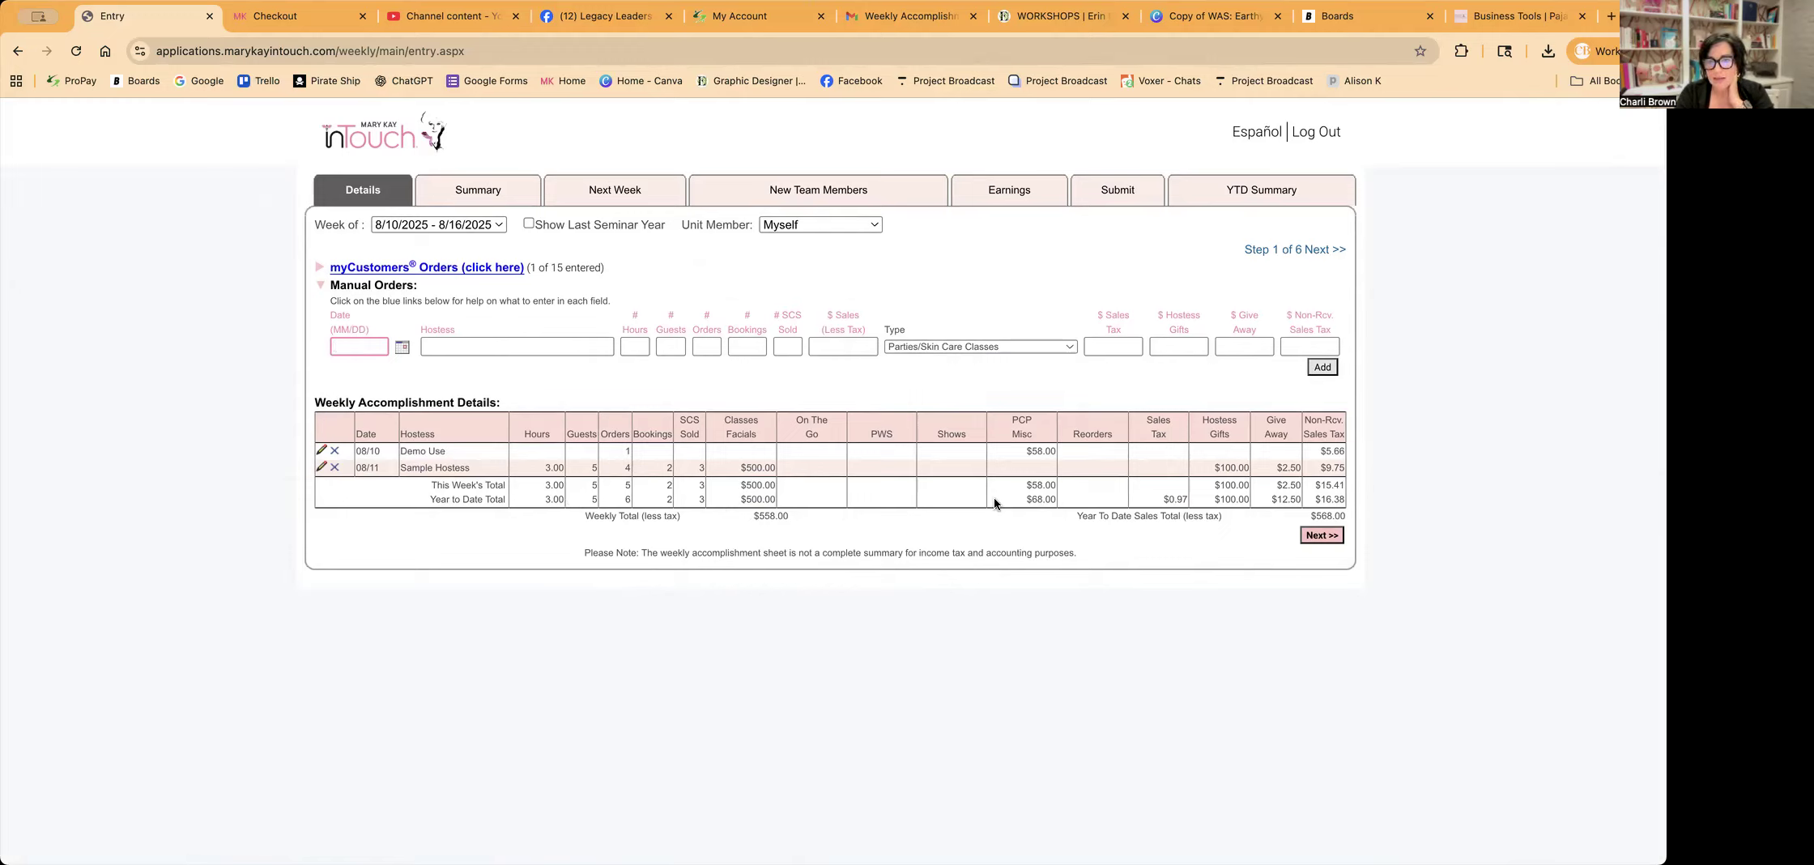
pyautogui.click(1313, 538)
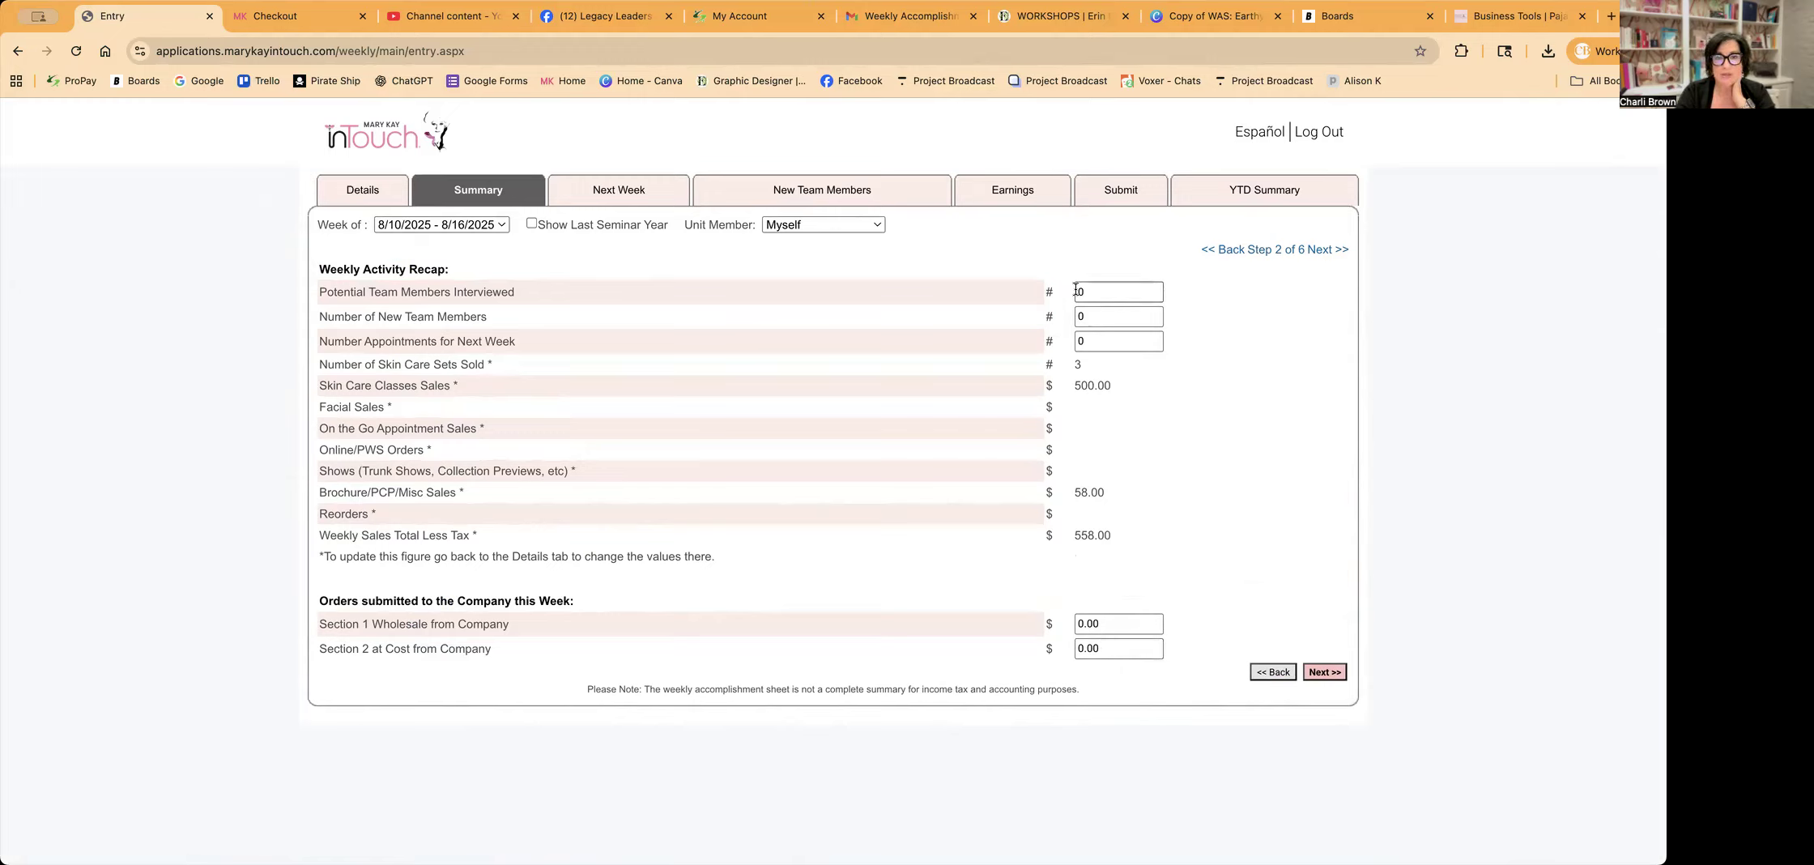
# Check the new team member and next week appointment counts in the weekly activity recap, and continue to next week's goals
pyautogui.click(1095, 321)
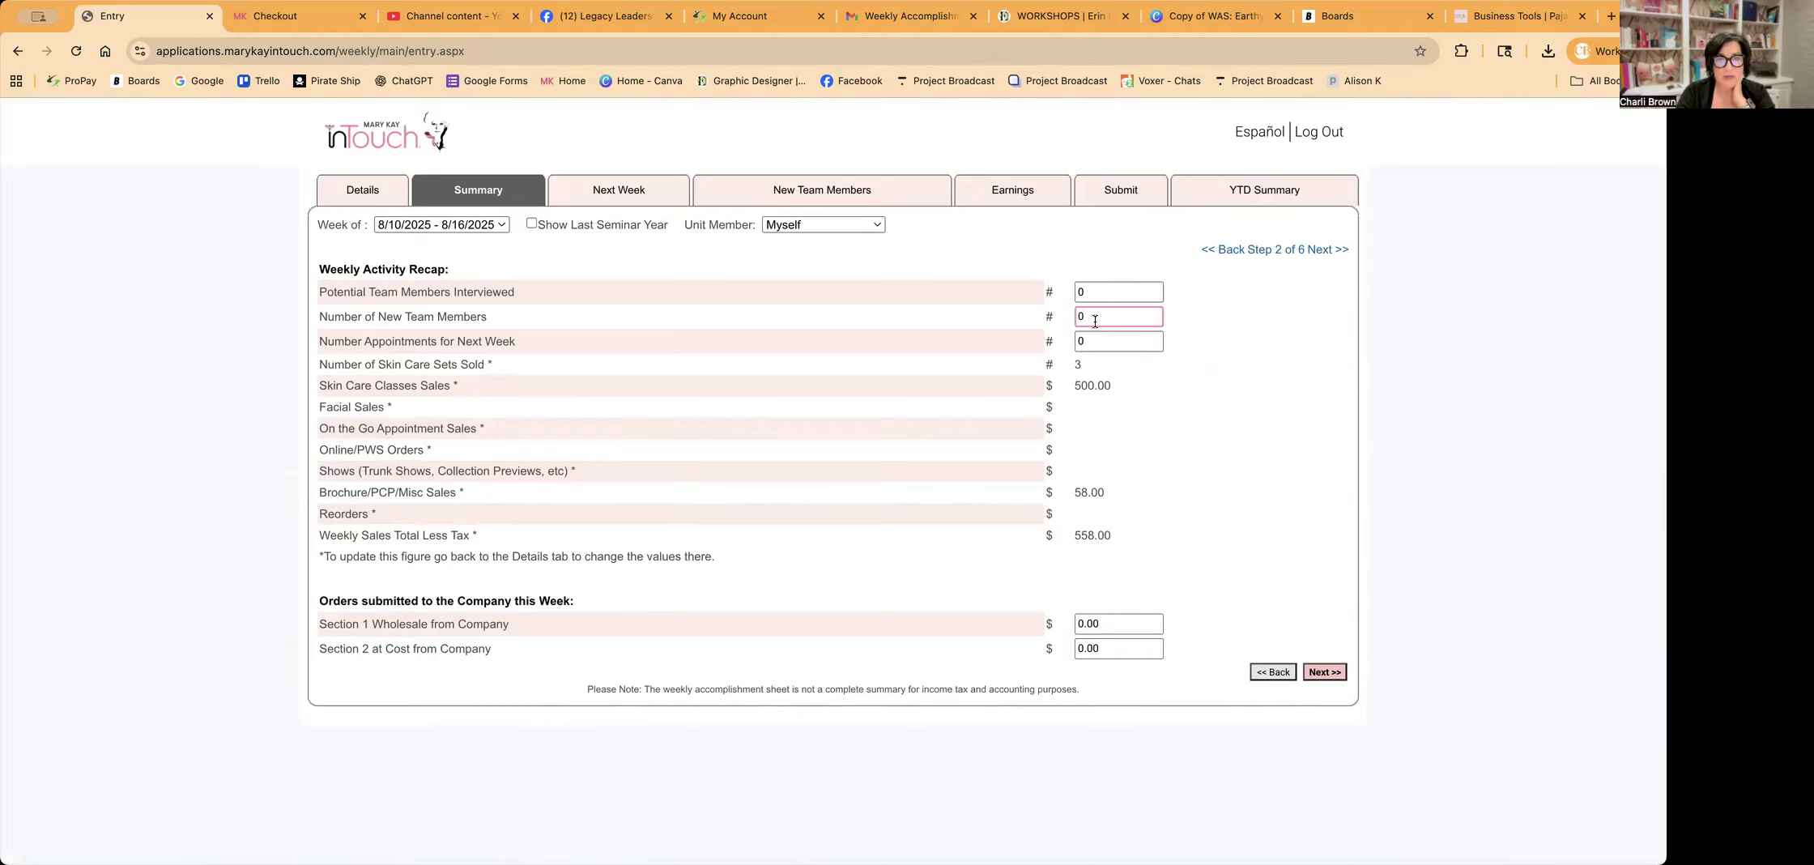
pyautogui.click(1094, 347)
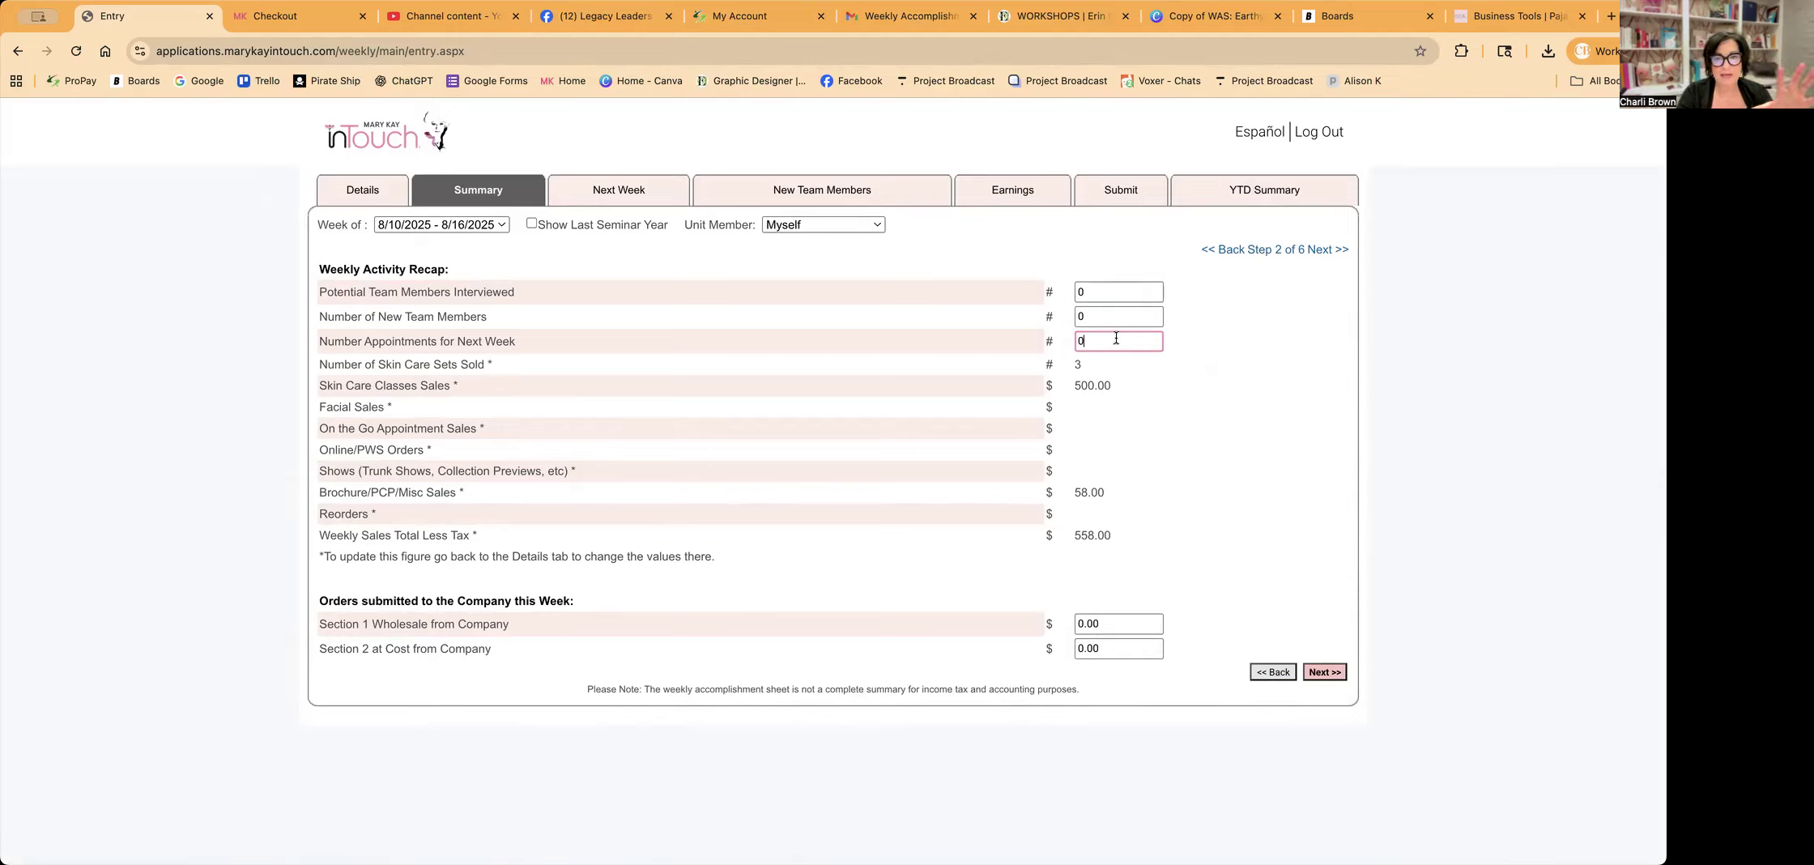
pyautogui.click(1318, 673)
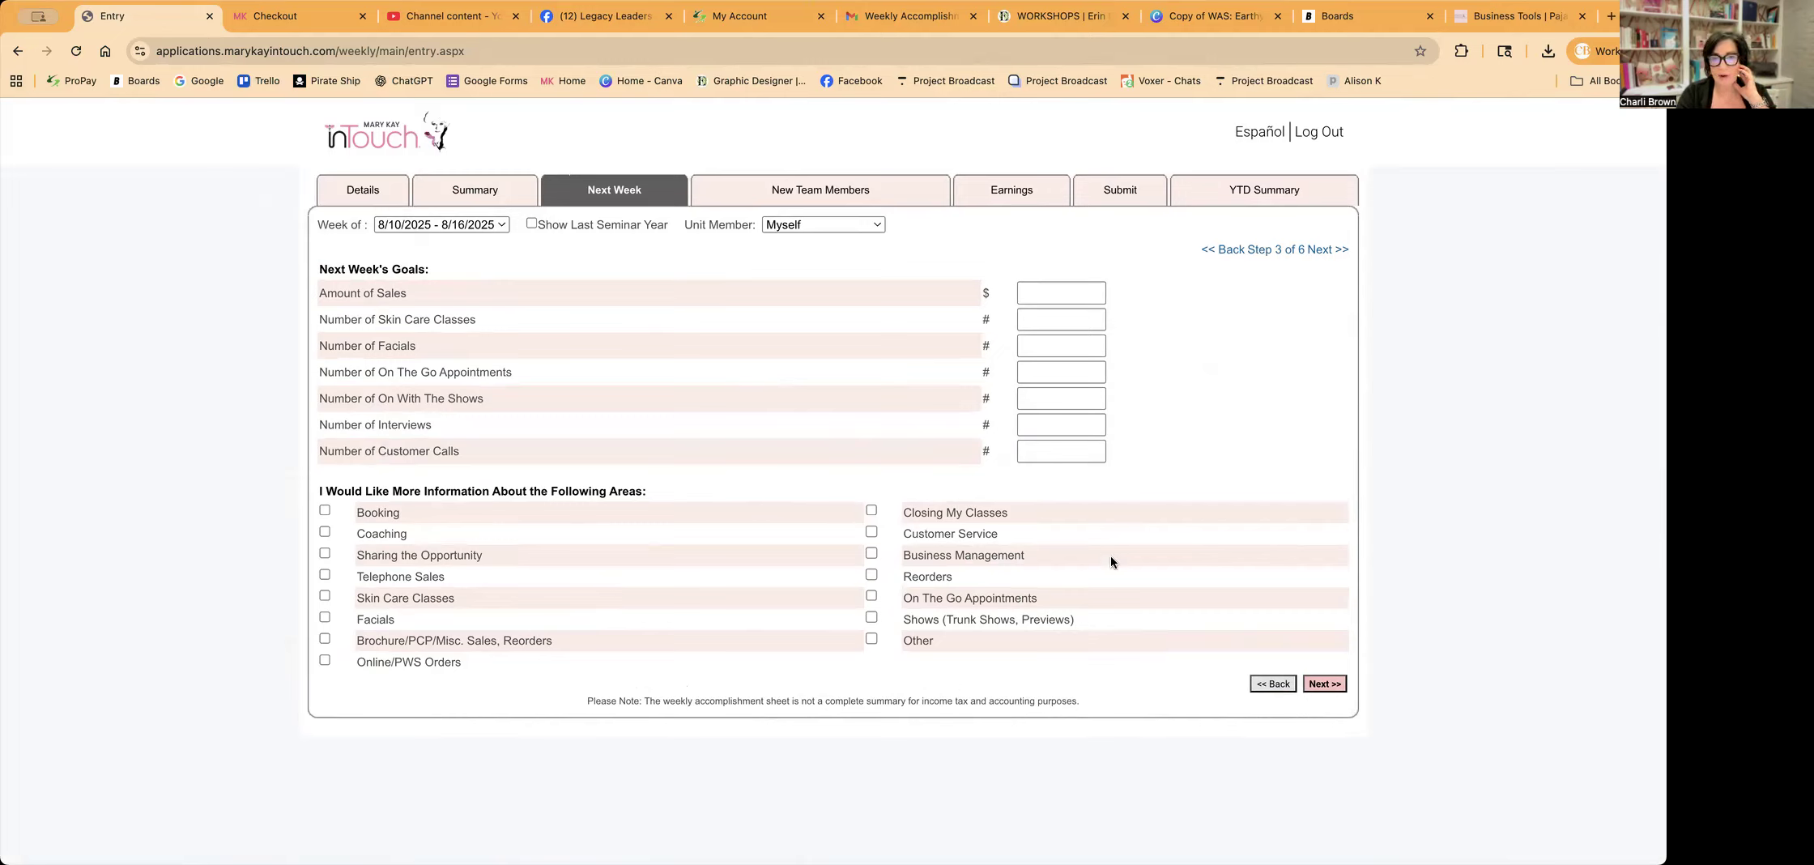
# Skip next week's goals and the new team member entry, and advance to the estimated weekly earnings
pyautogui.click(1325, 684)
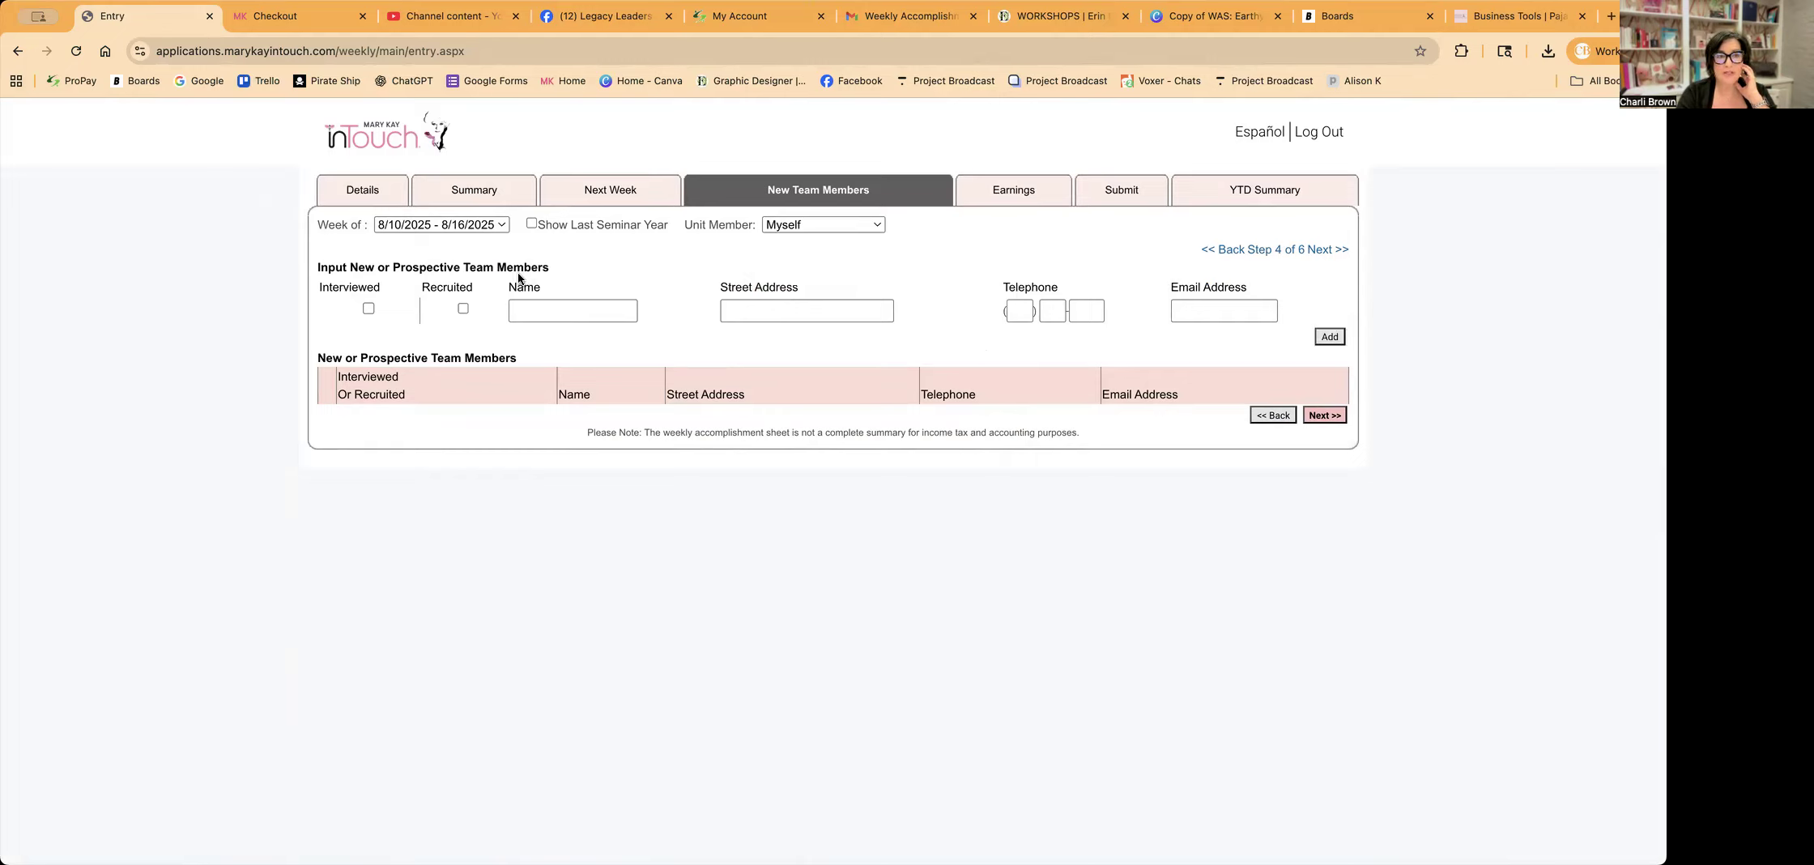
pyautogui.click(549, 313)
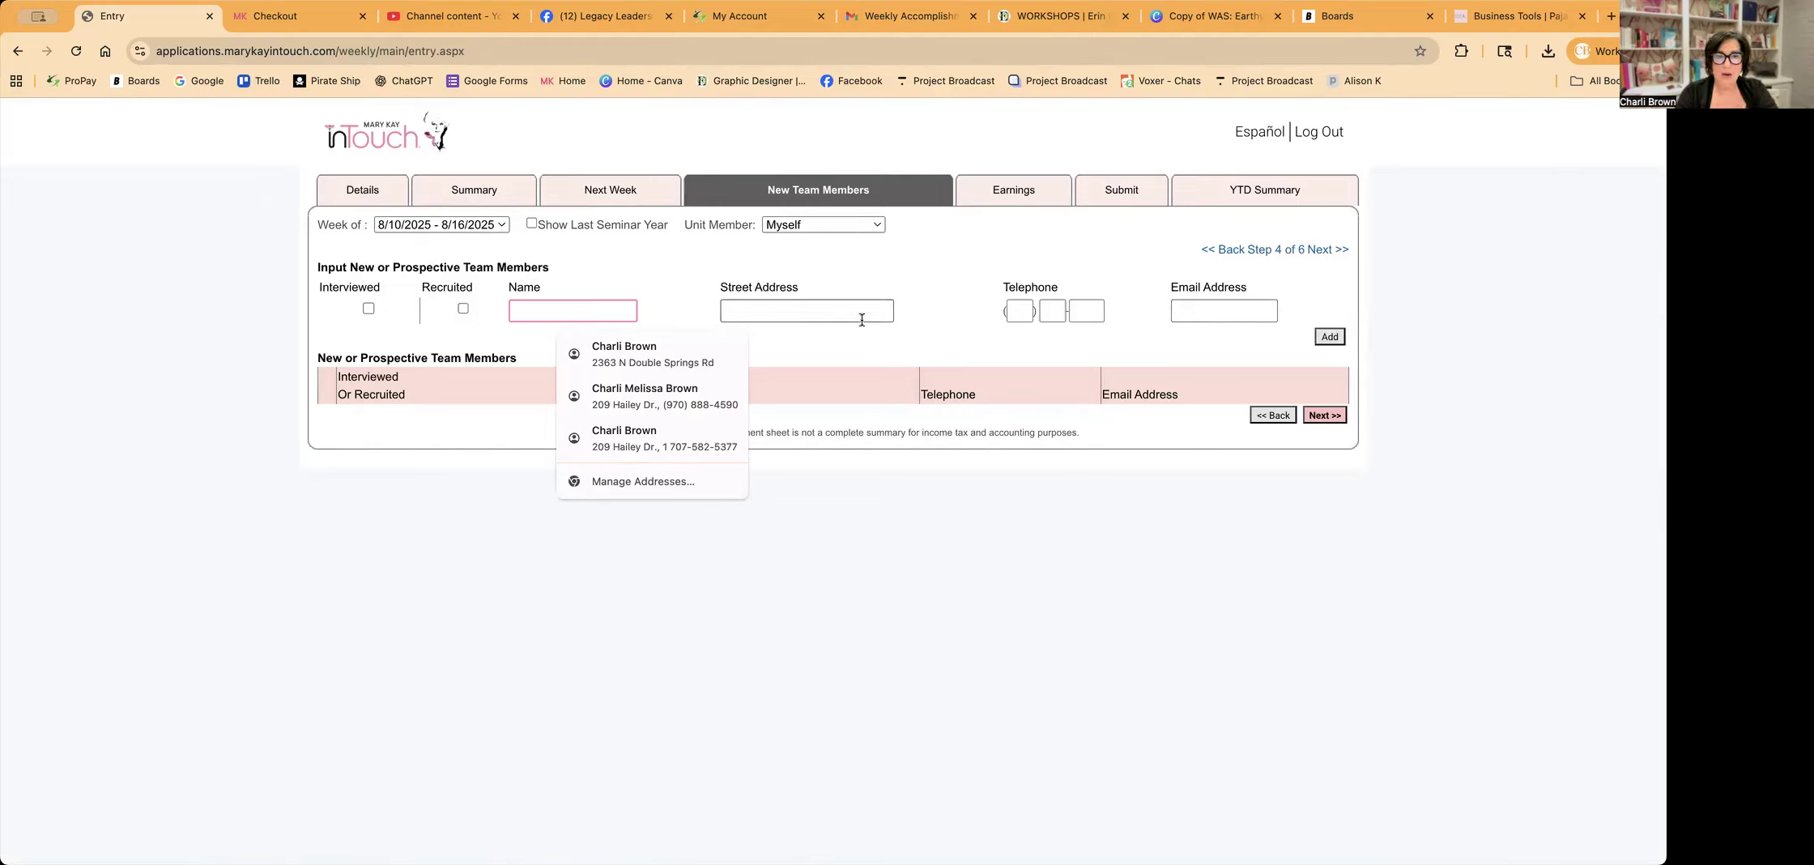
pyautogui.click(963, 341)
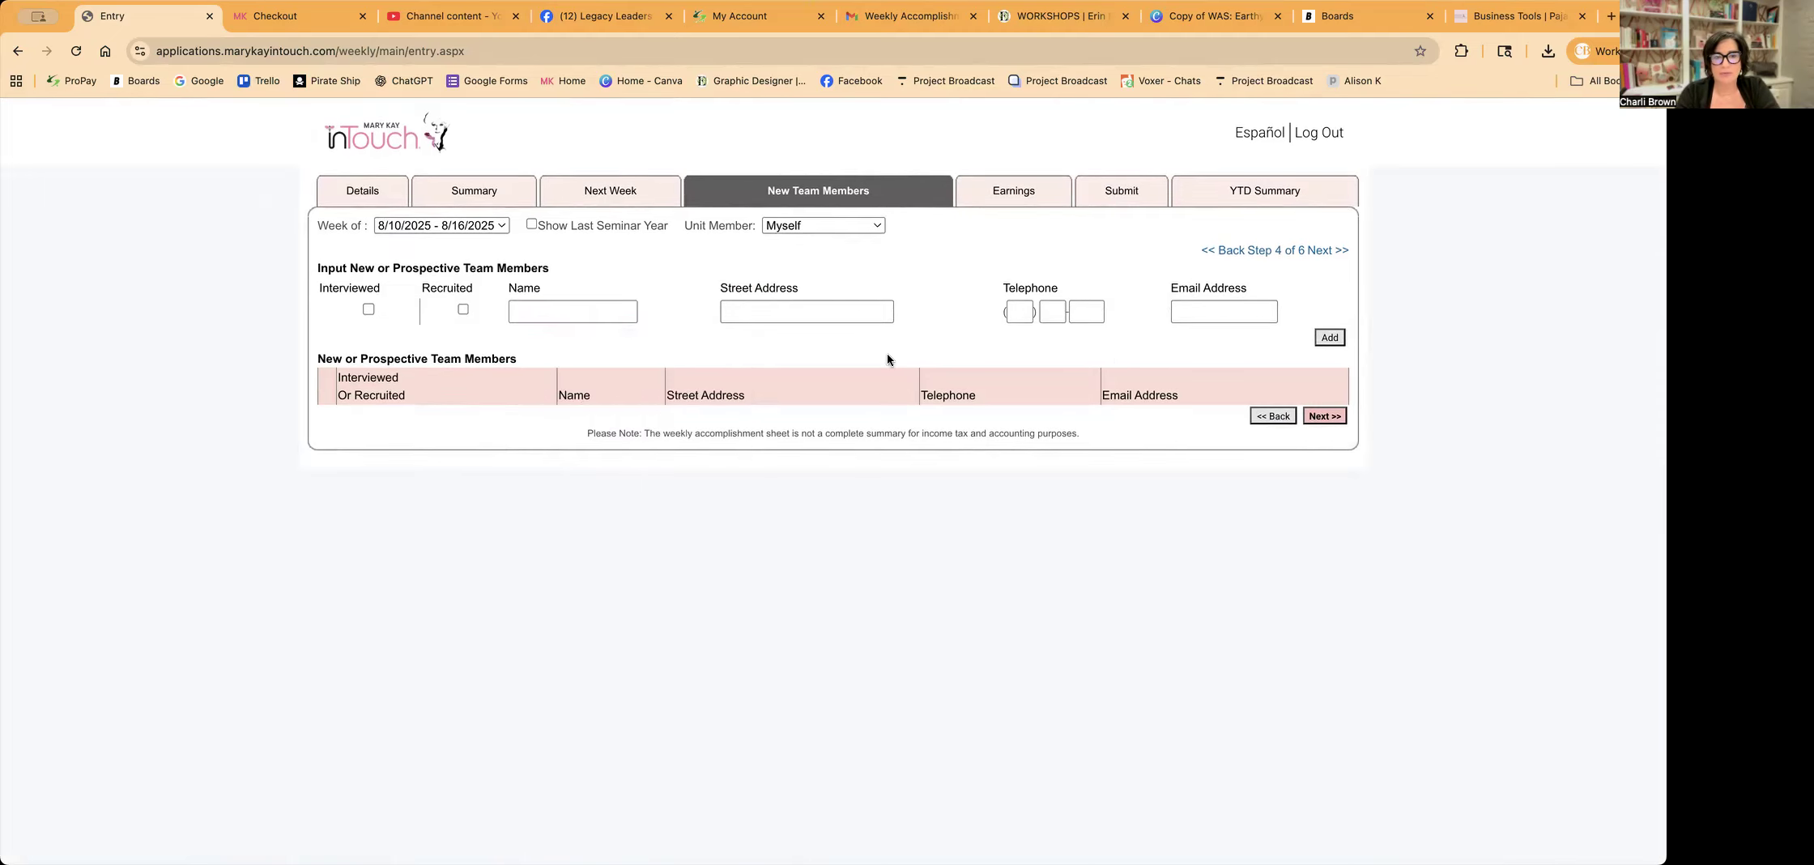
pyautogui.click(1320, 415)
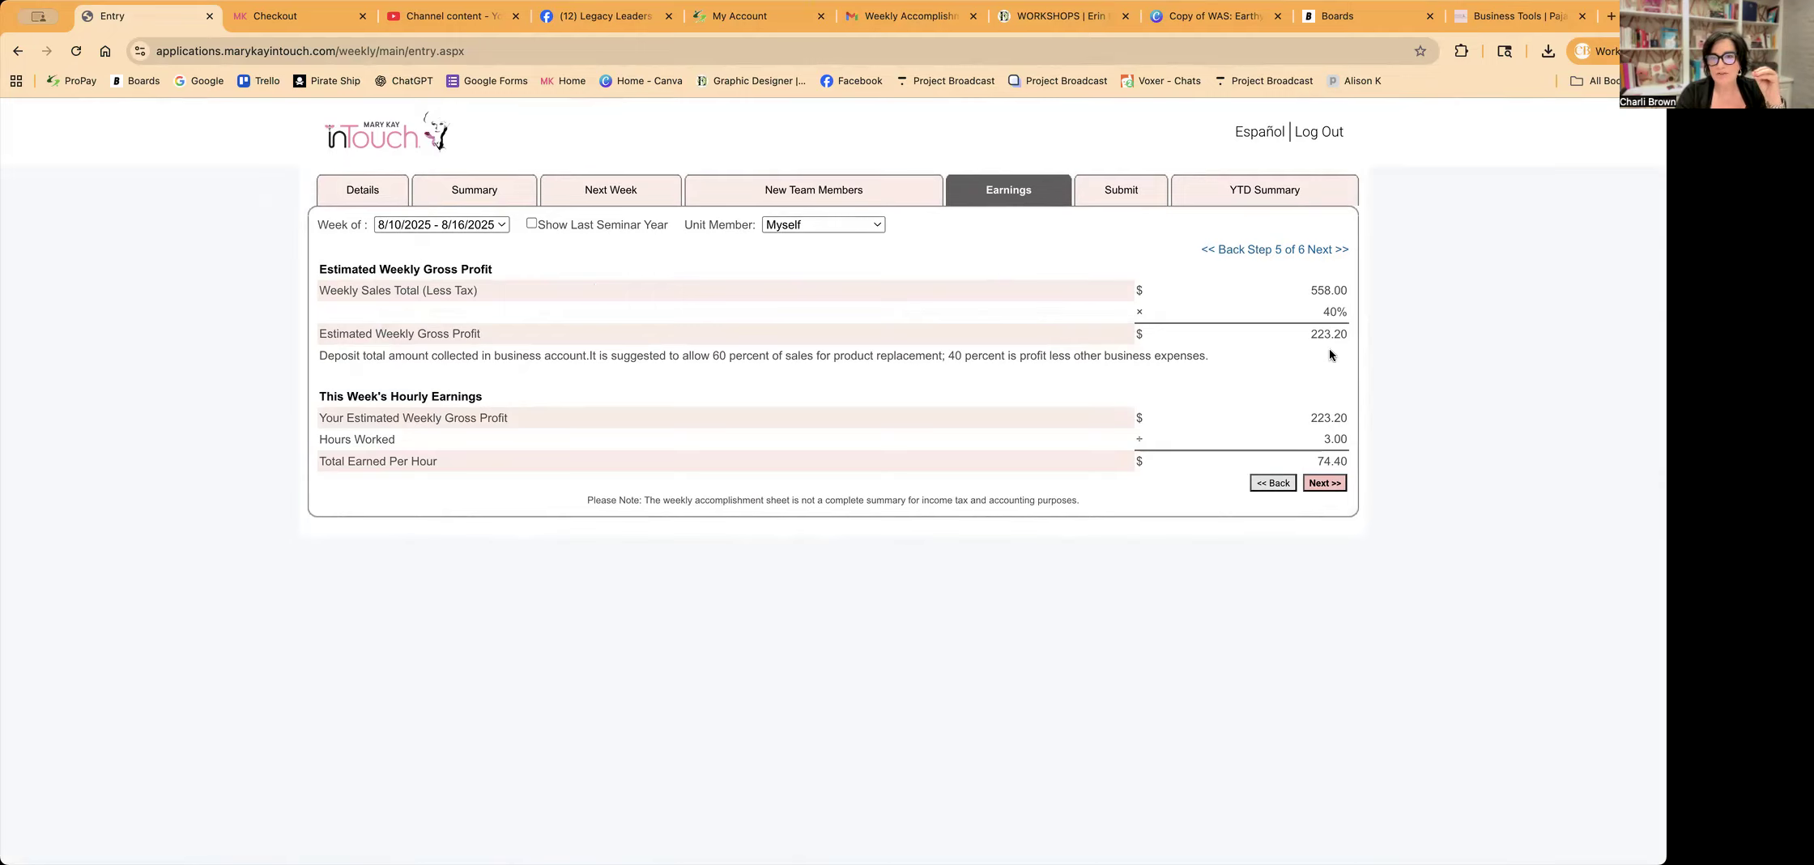
pyautogui.hscroll(1, 1337, 365)
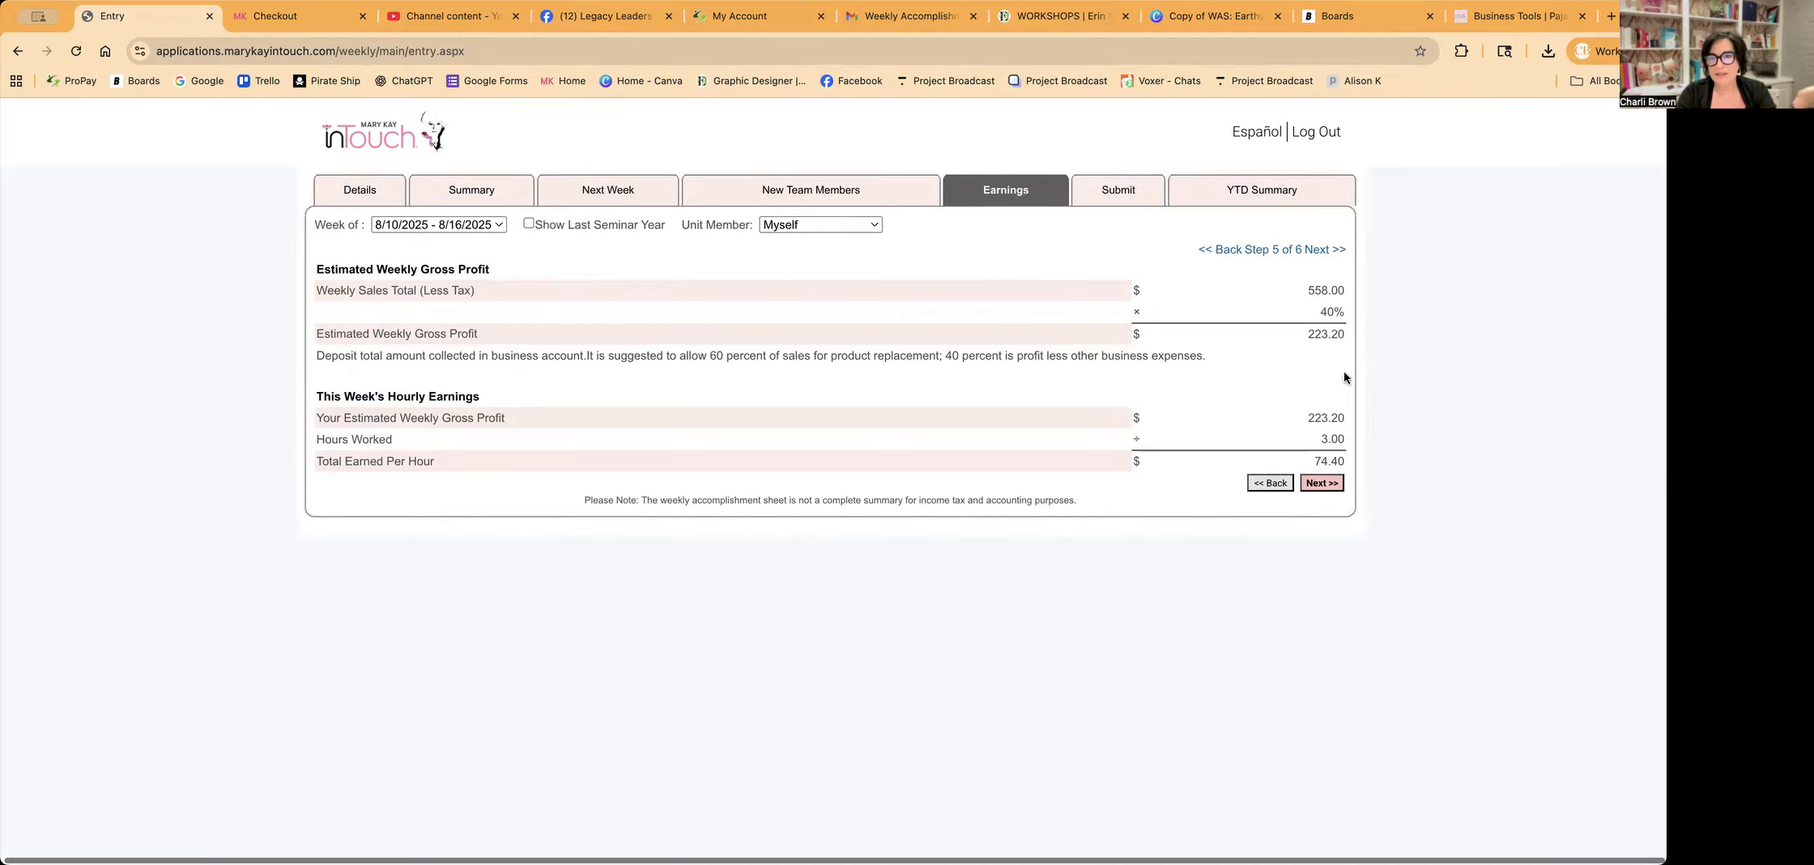